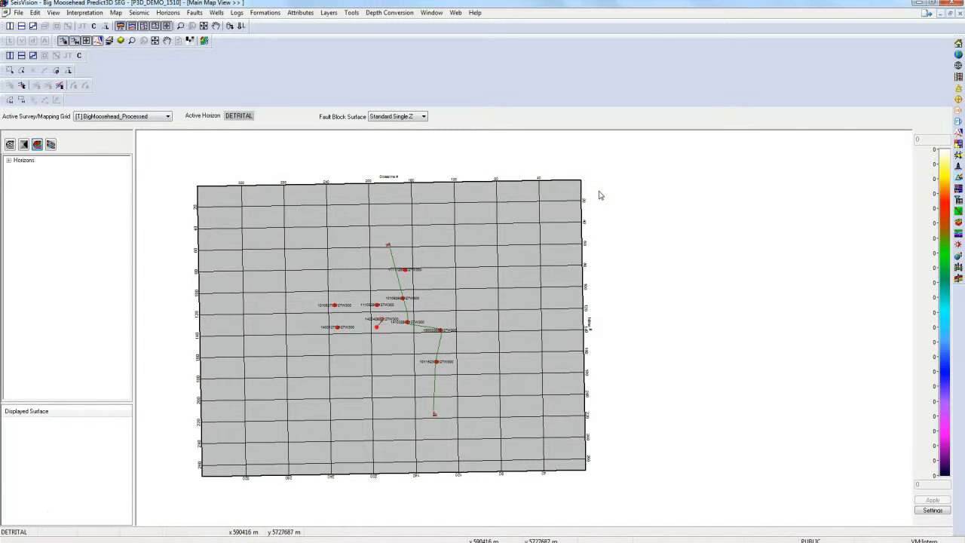
# - Display the BB' arbitrary seismic line through the wells, and return to the main map view
pyautogui.doubleClick(401, 290)
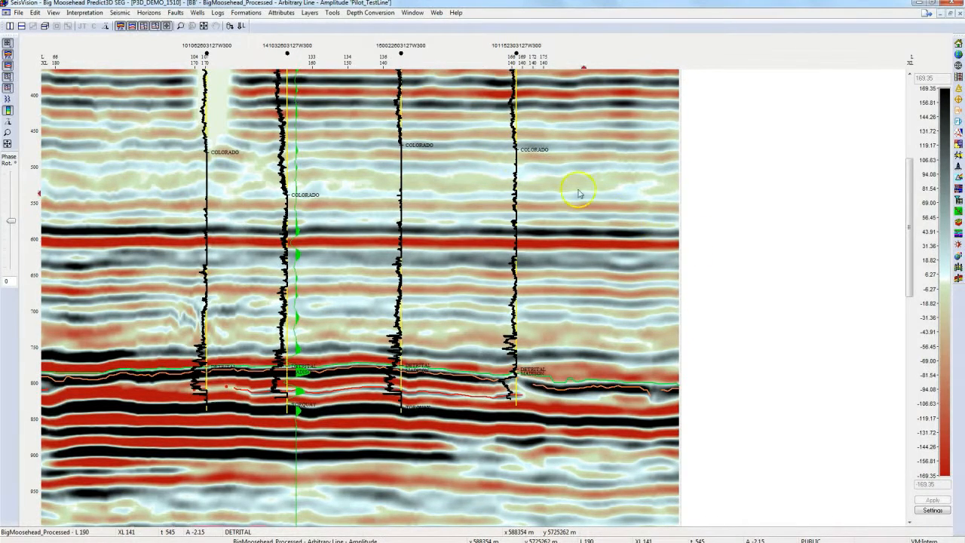
pyautogui.click(412, 13)
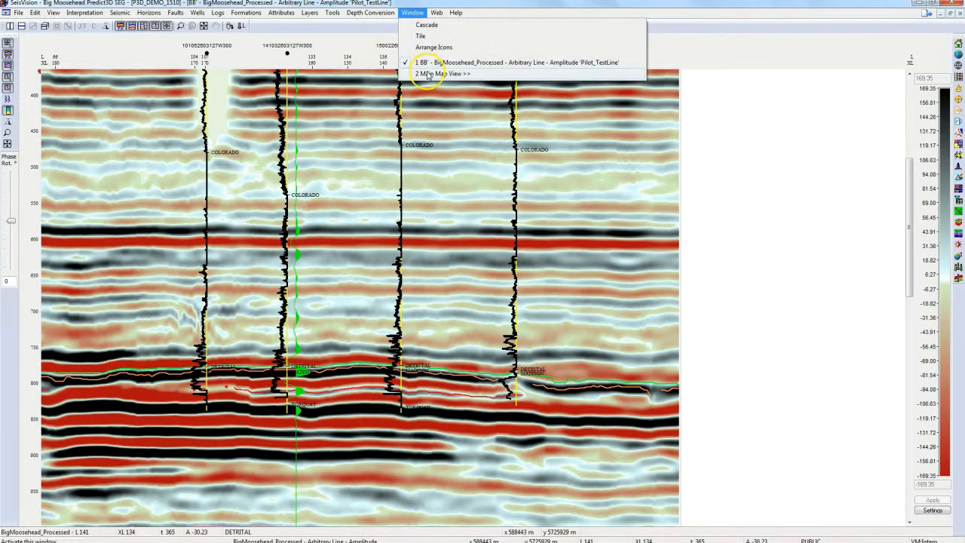
pyautogui.click(424, 70)
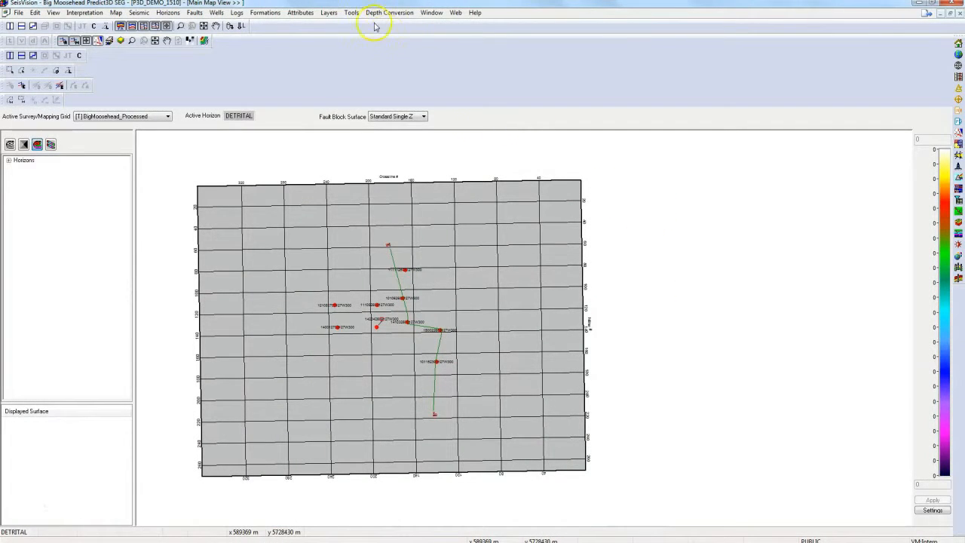
# - Start sending the survey to GVERSE Predict3D and set the workspace location to D:\BMH_VSHL_VIDEO
pyautogui.click(352, 13)
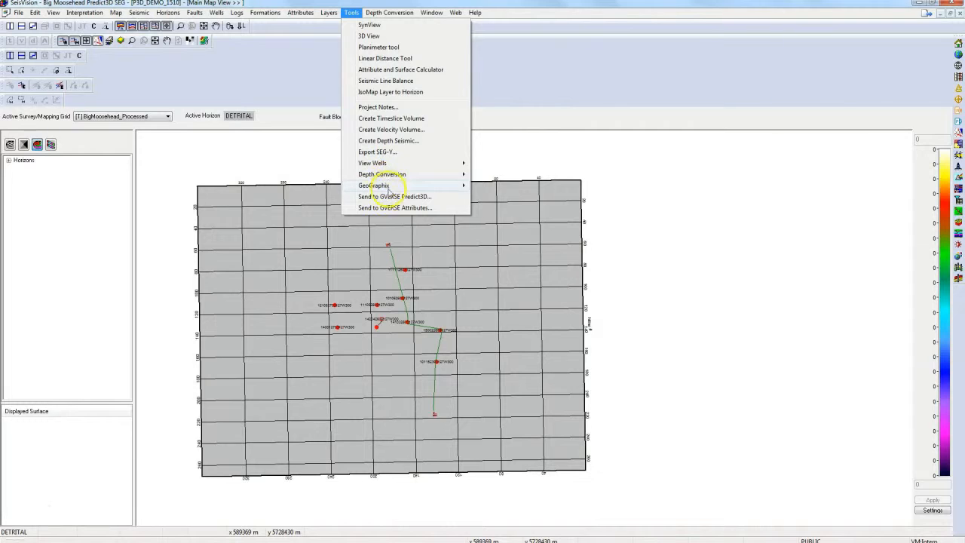
pyautogui.click(389, 196)
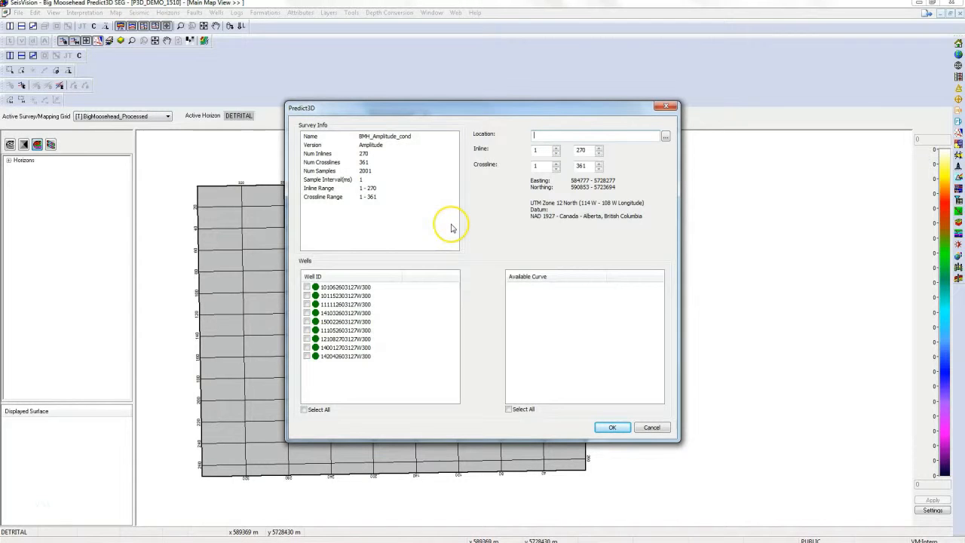
pyautogui.click(666, 136)
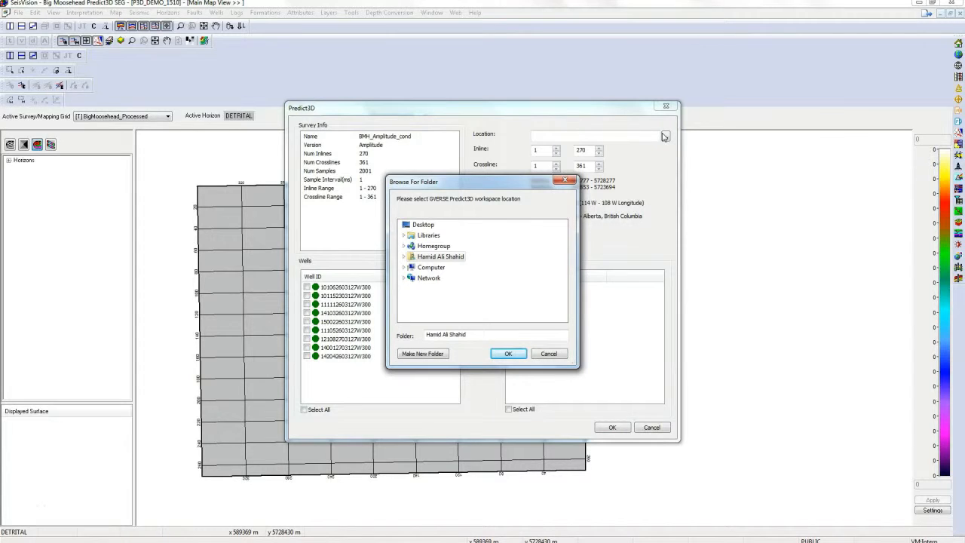
pyautogui.click(564, 181)
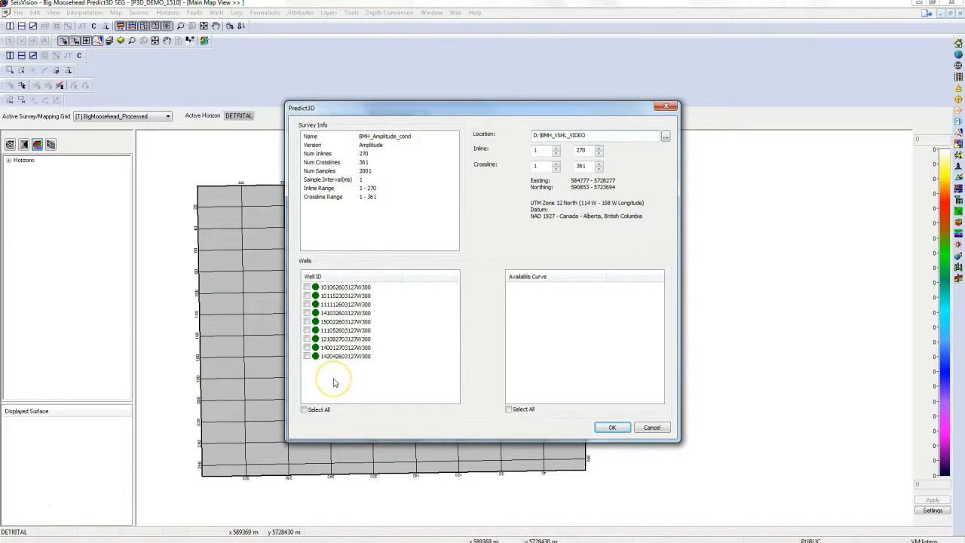
# - Include all wells with the RHOB, GR, Vshl and DT curves, and create the Predict3D workspace
pyautogui.click(303, 409)
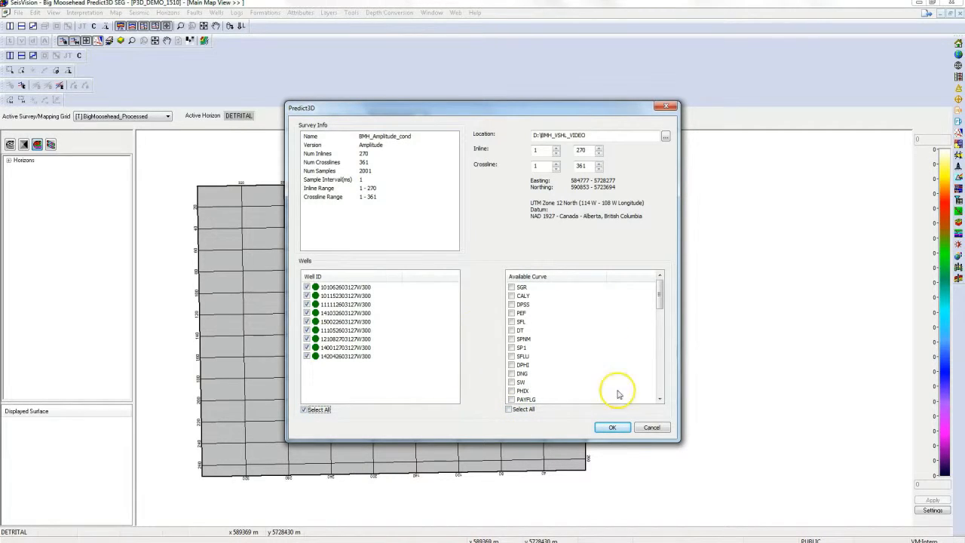
pyautogui.moveTo(661, 300); pyautogui.dragTo(642, 381)
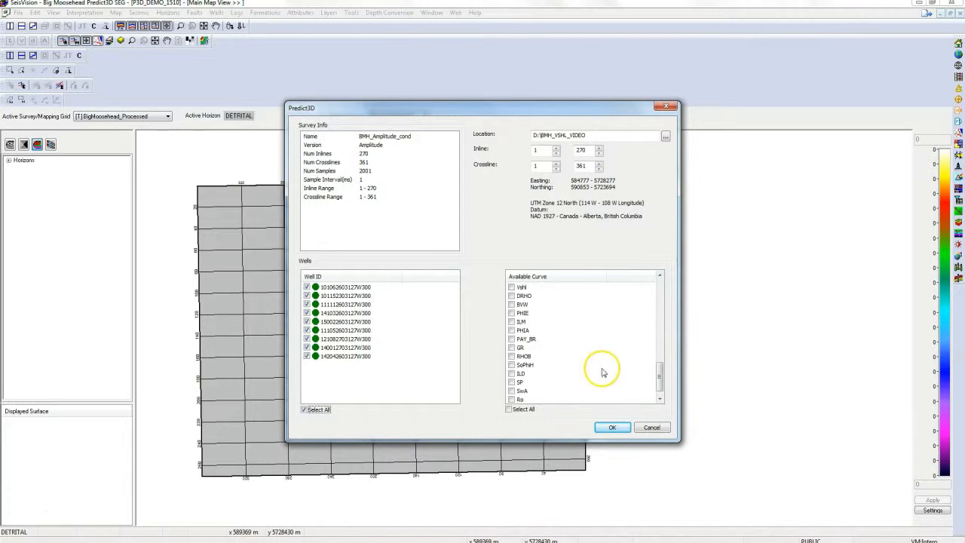
pyautogui.click(512, 356)
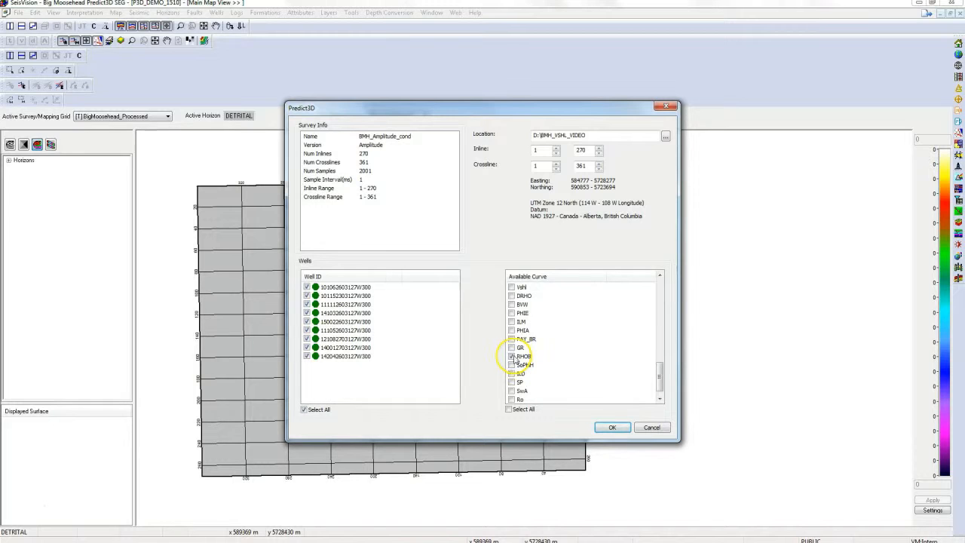
pyautogui.click(520, 347)
pyautogui.click(512, 347)
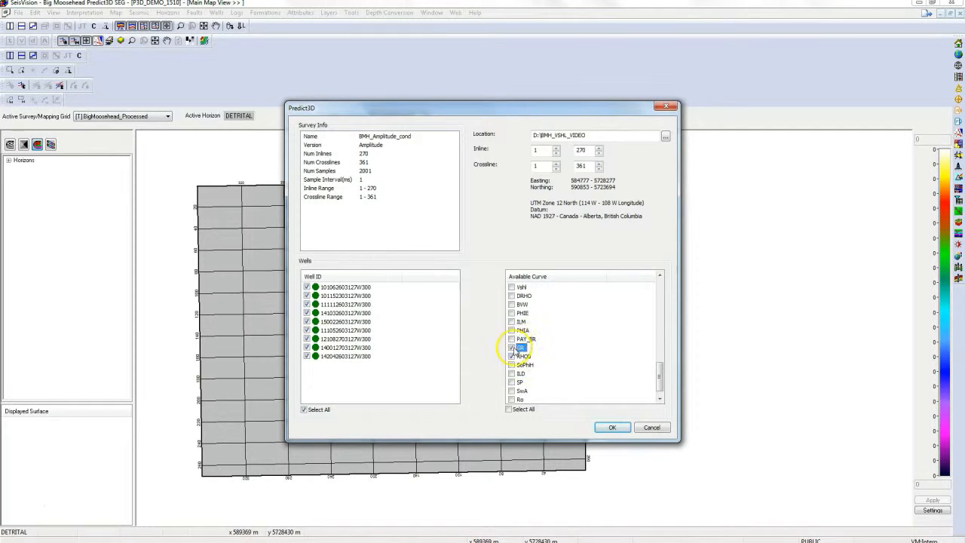
pyautogui.click(512, 289)
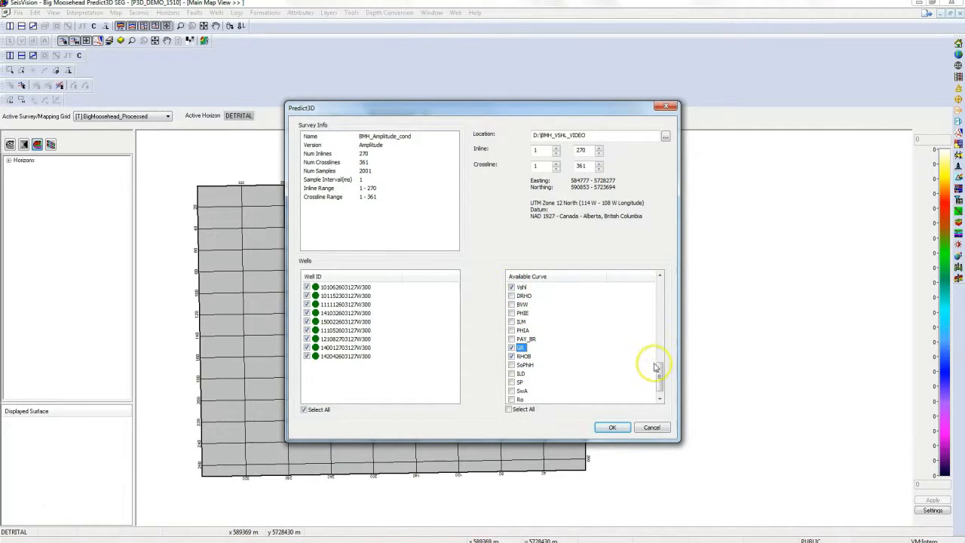
pyautogui.scroll(1, 661, 377)
pyautogui.moveTo(661, 377); pyautogui.dragTo(658, 291)
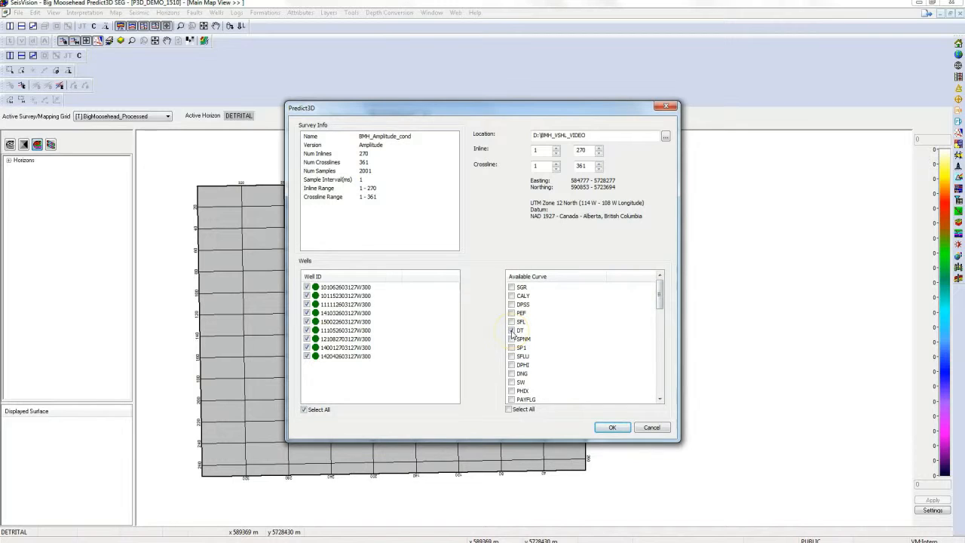
pyautogui.click(615, 424)
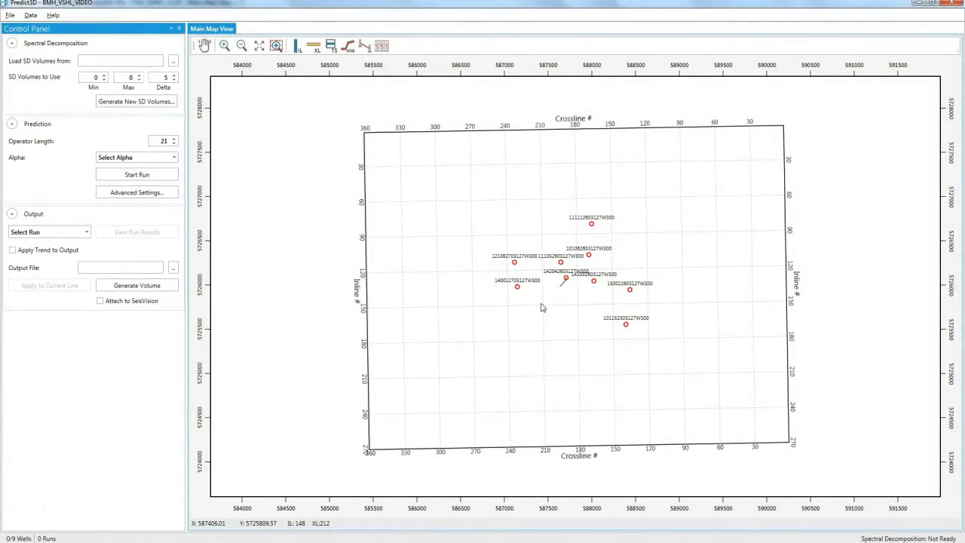
pyautogui.click(540, 308)
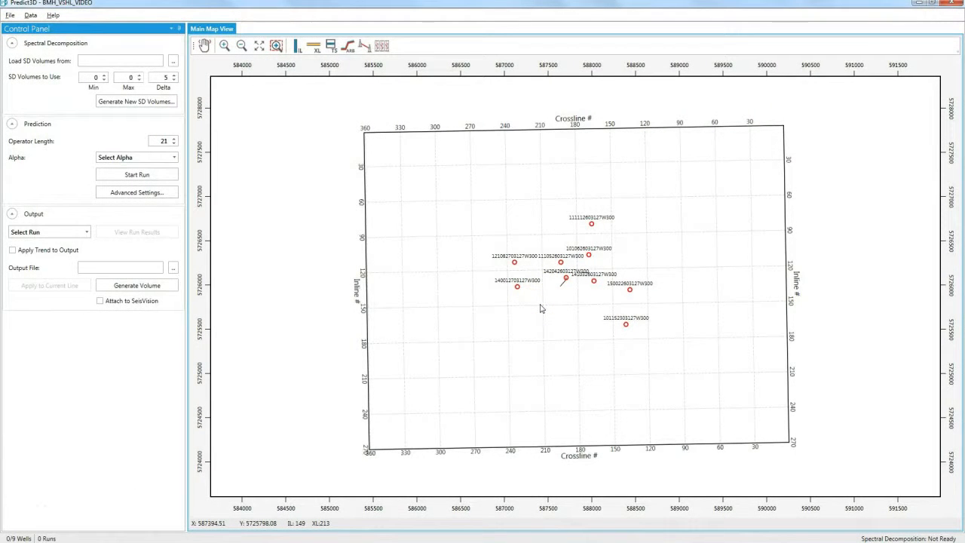
pyautogui.click(161, 296)
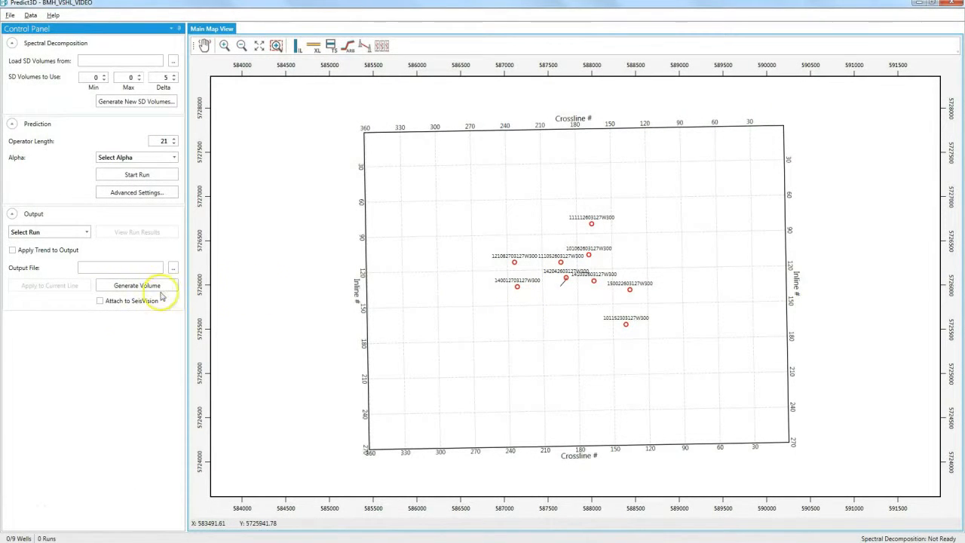
pyautogui.click(31, 16)
pyautogui.click(26, 33)
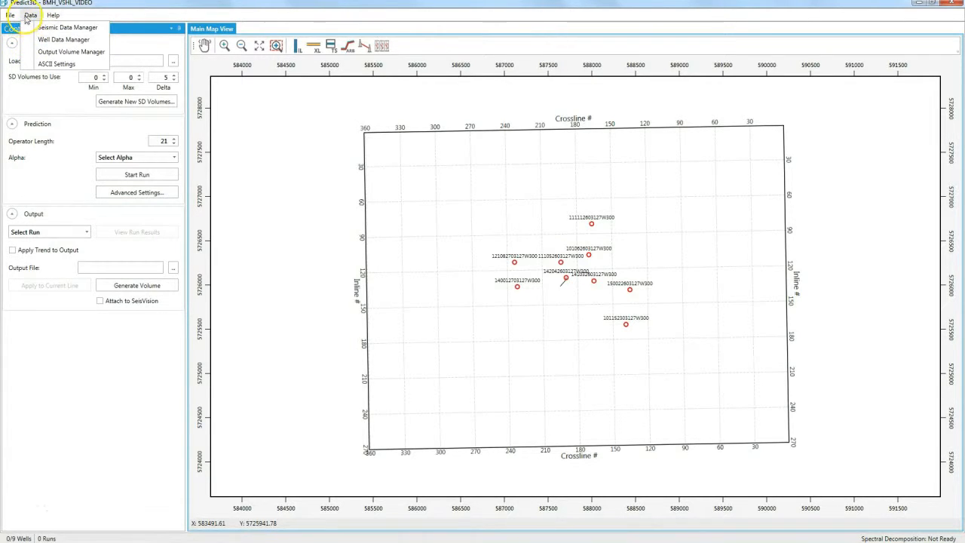
pyautogui.click(30, 17)
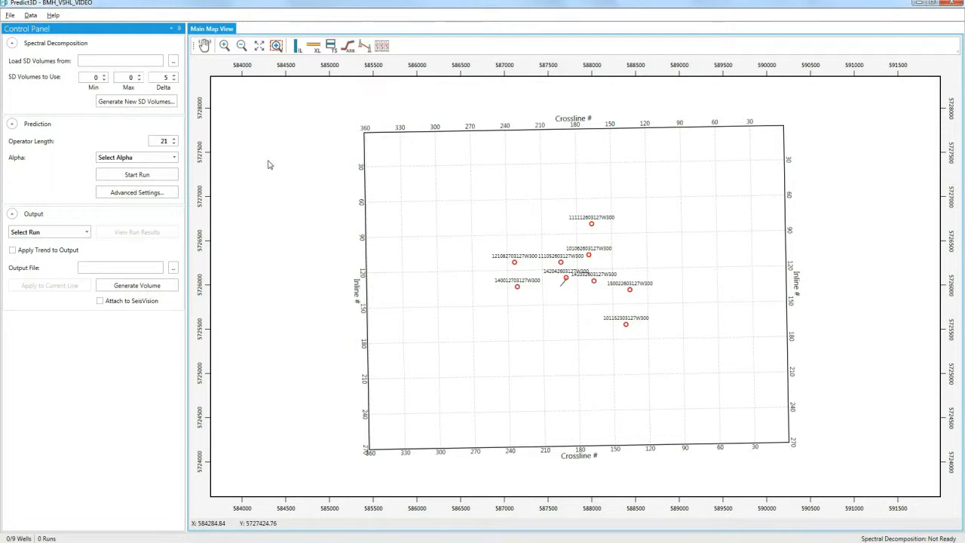
# - Open the Well Data Manager and assign Vshl as the primary log for all wells
pyautogui.click(30, 15)
pyautogui.click(42, 39)
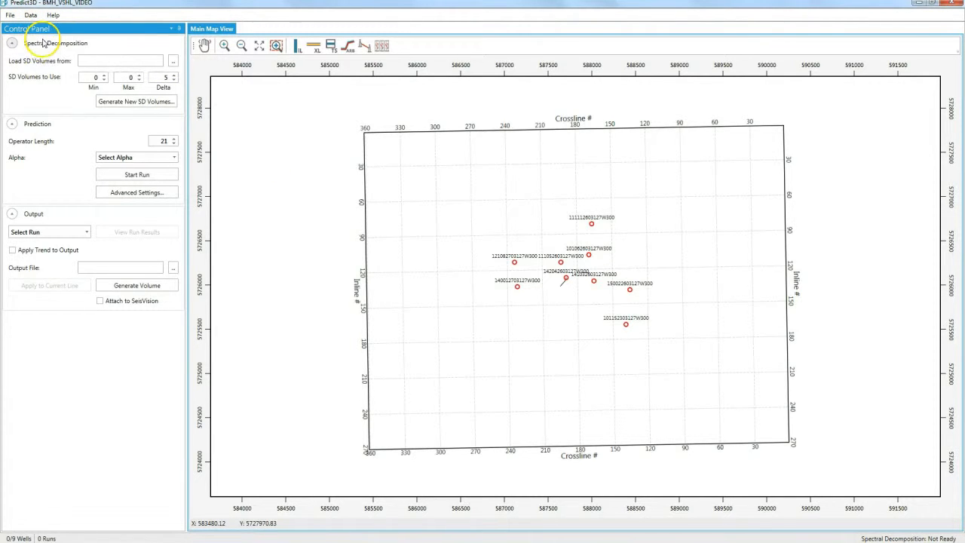
pyautogui.doubleClick(322, 45)
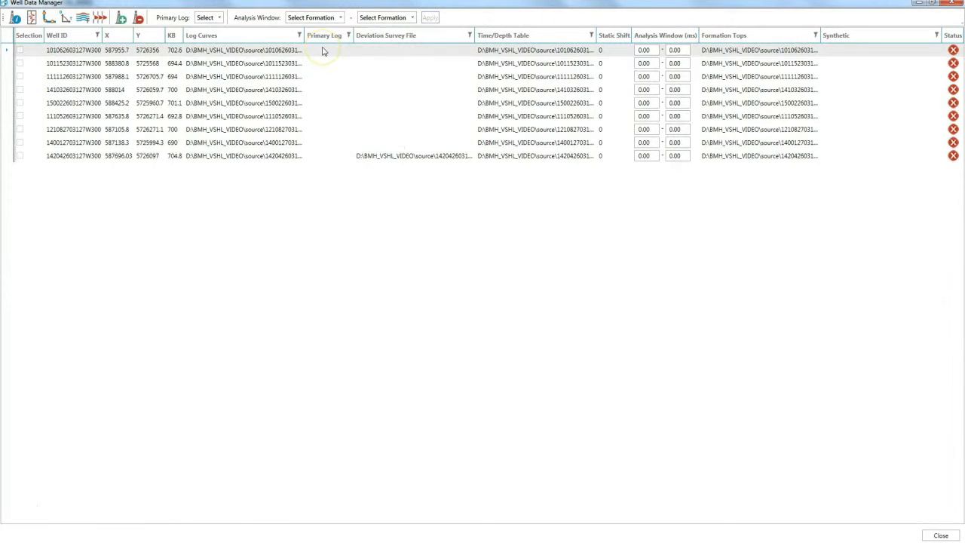
pyautogui.click(325, 52)
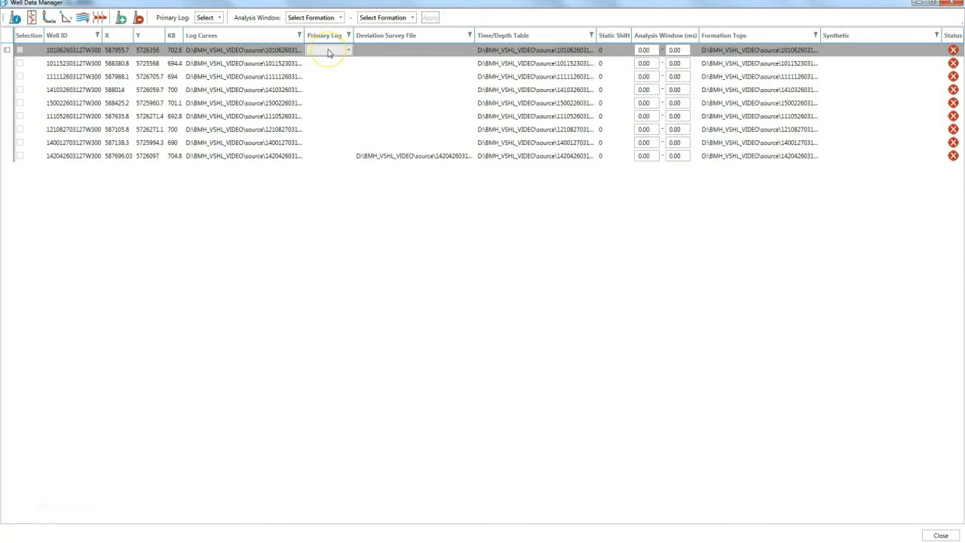
pyautogui.click(317, 64)
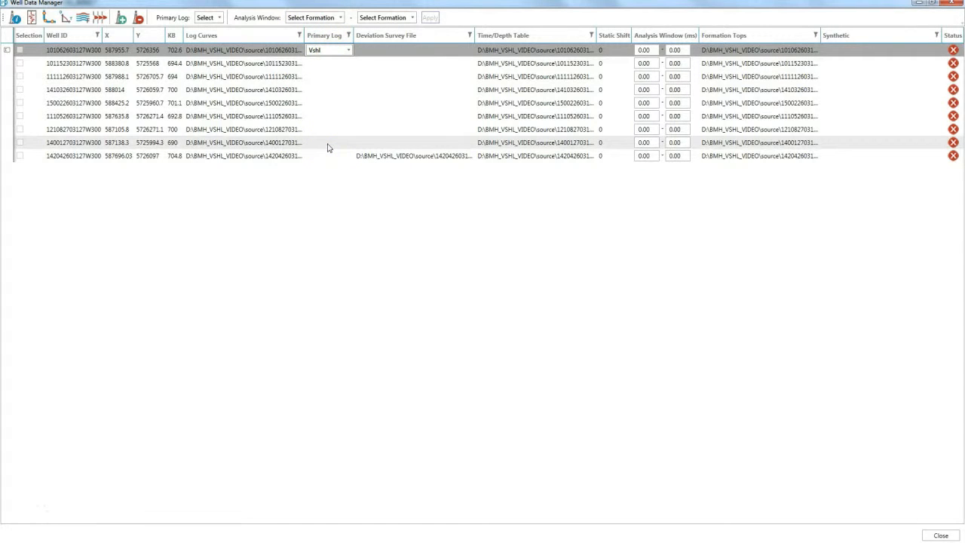
pyautogui.click(210, 18)
pyautogui.click(215, 30)
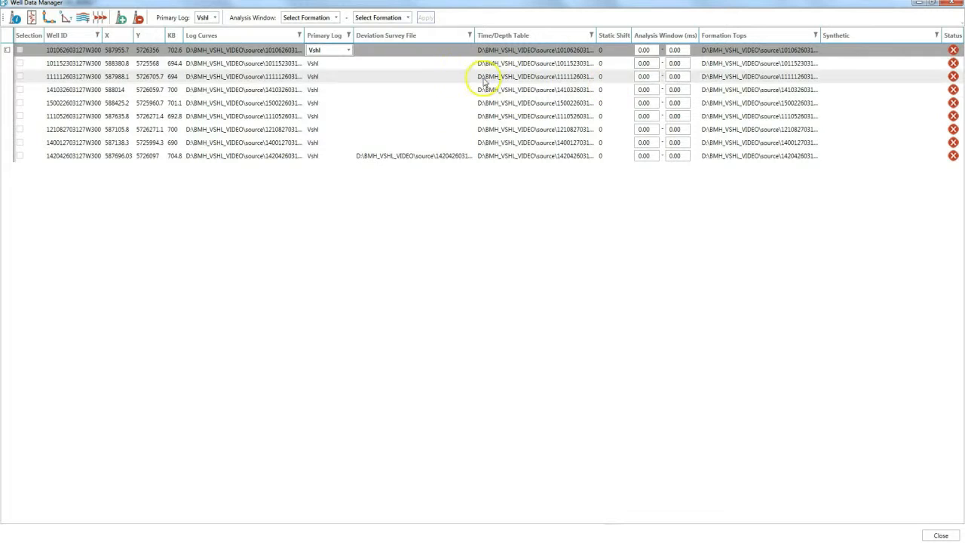
# - Apply an analysis window from the DETRITAL to the BAKKEN SAND formation to the wells
pyautogui.click(319, 17)
pyautogui.click(298, 30)
pyautogui.click(366, 18)
pyautogui.click(365, 77)
pyautogui.click(401, 17)
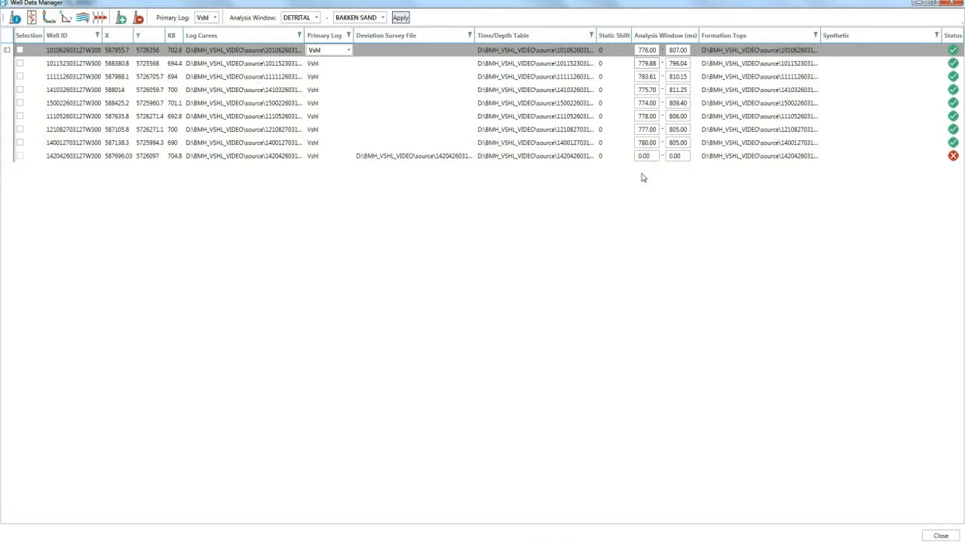
pyautogui.click(20, 50)
pyautogui.click(19, 64)
pyautogui.click(20, 76)
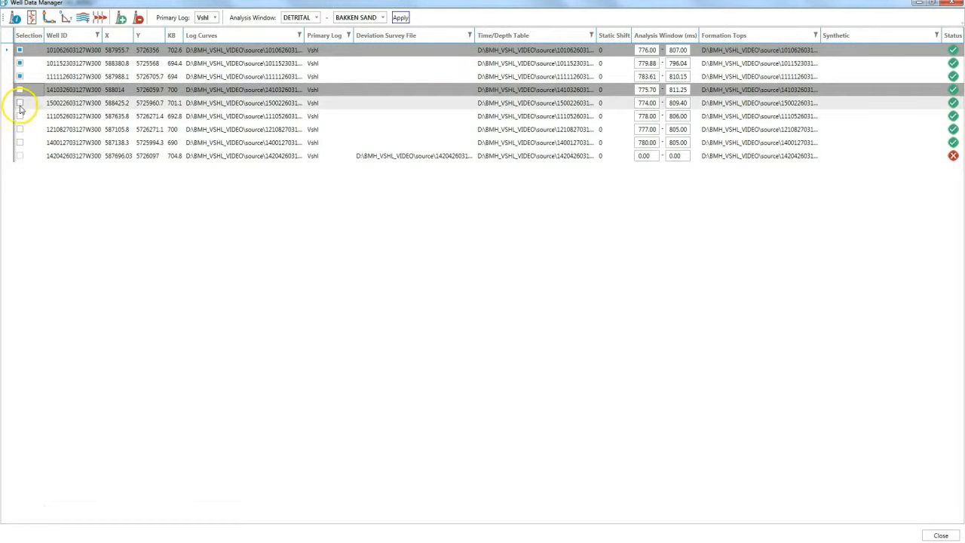
pyautogui.click(19, 103)
pyautogui.click(941, 535)
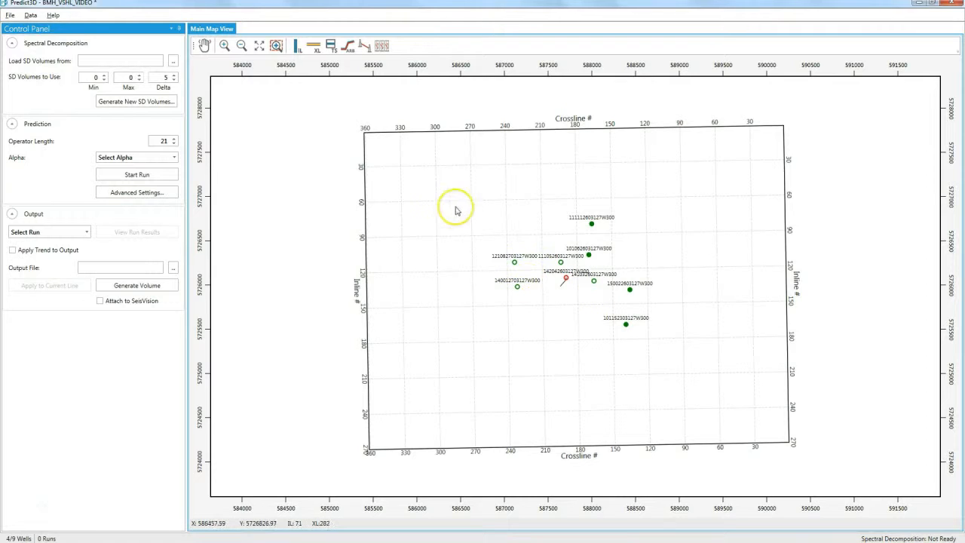
pyautogui.click(382, 48)
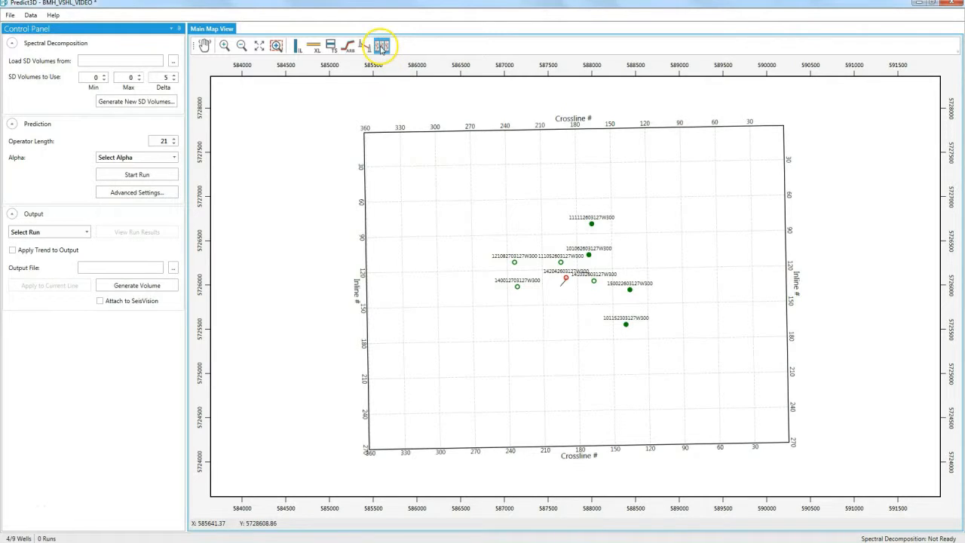
pyautogui.click(592, 224)
pyautogui.click(589, 254)
pyautogui.click(593, 280)
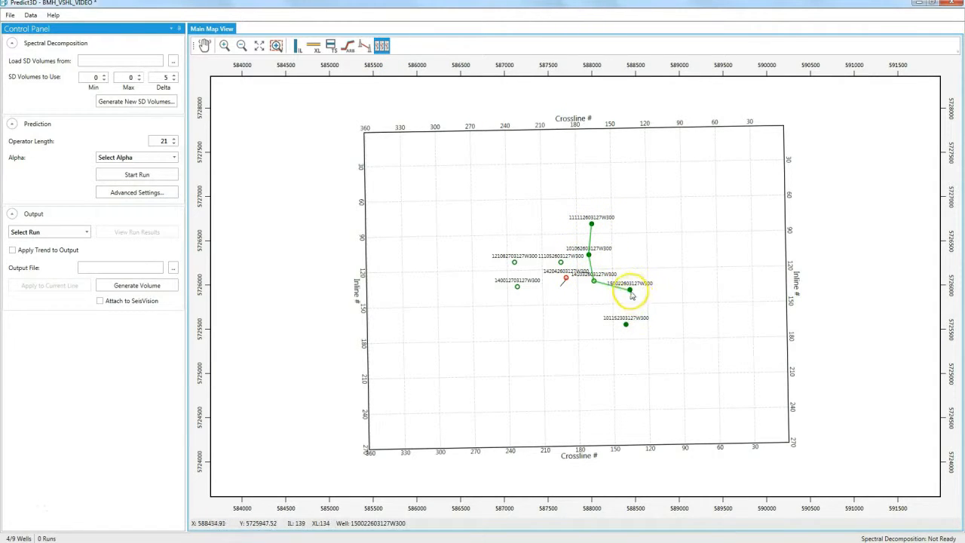
pyautogui.doubleClick(630, 291)
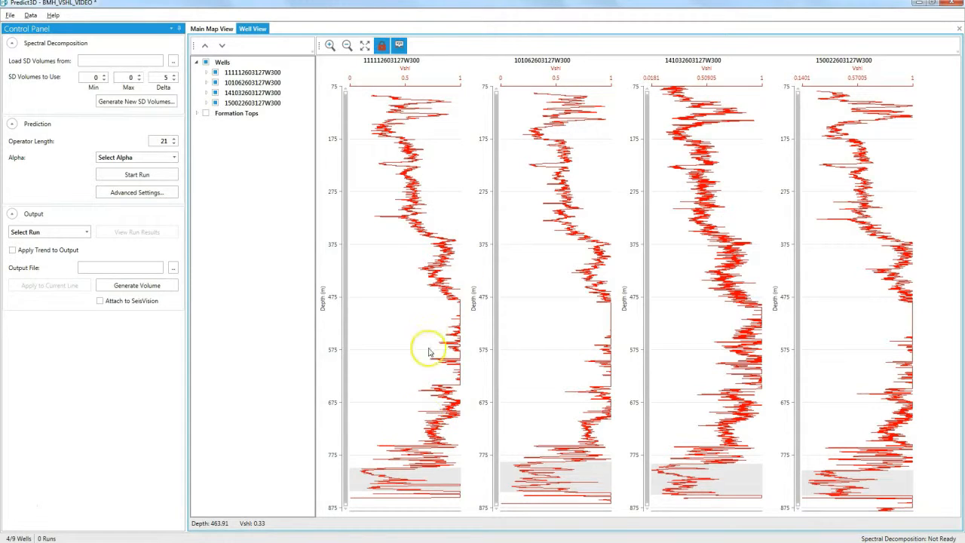
pyautogui.click(206, 72)
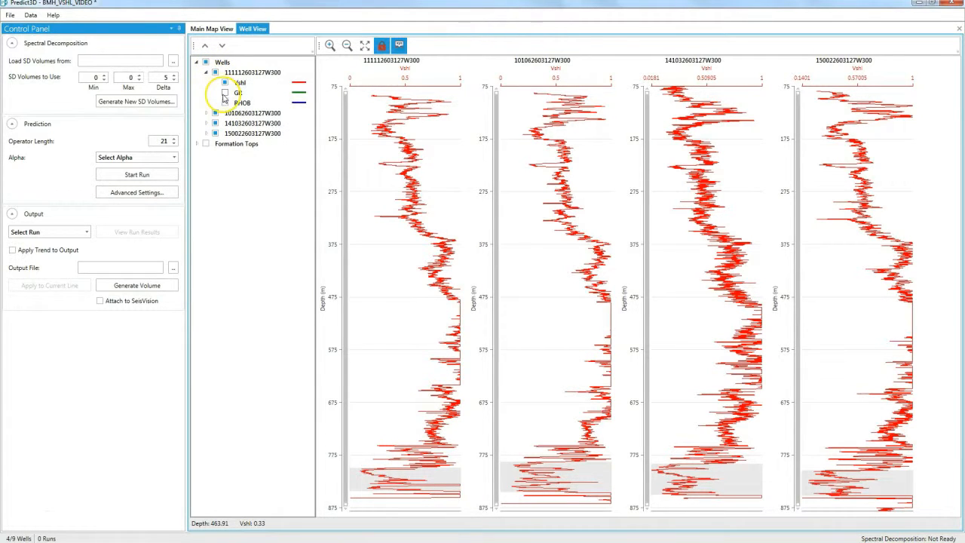
pyautogui.click(224, 93)
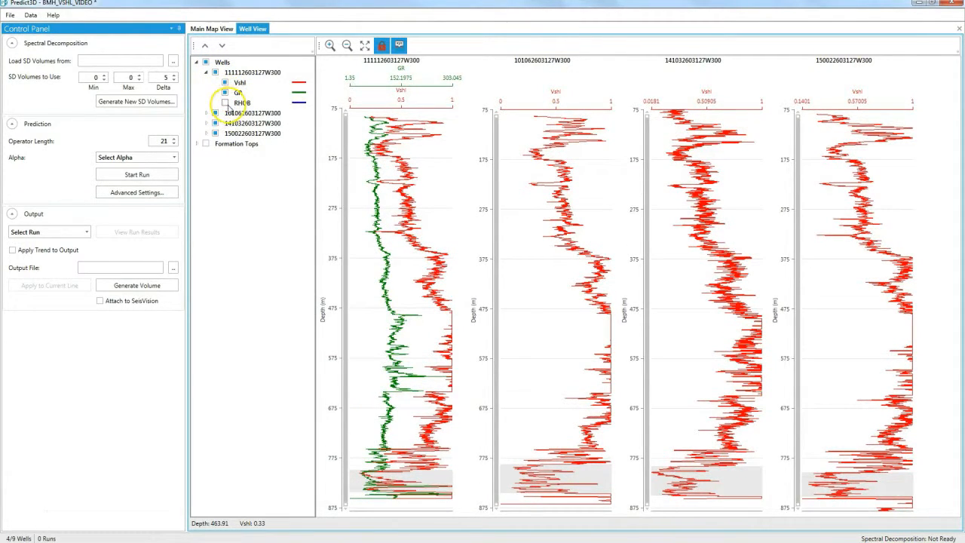
pyautogui.click(224, 102)
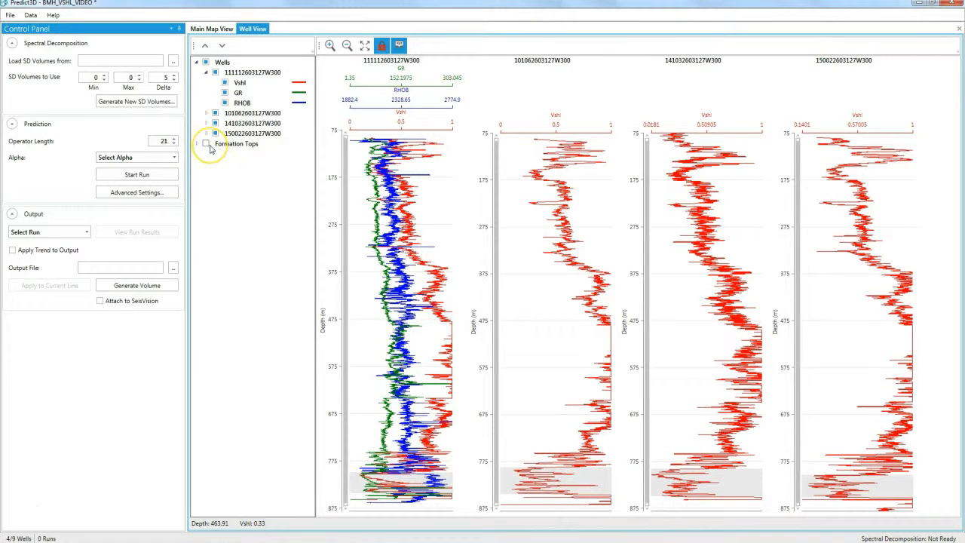
pyautogui.click(206, 144)
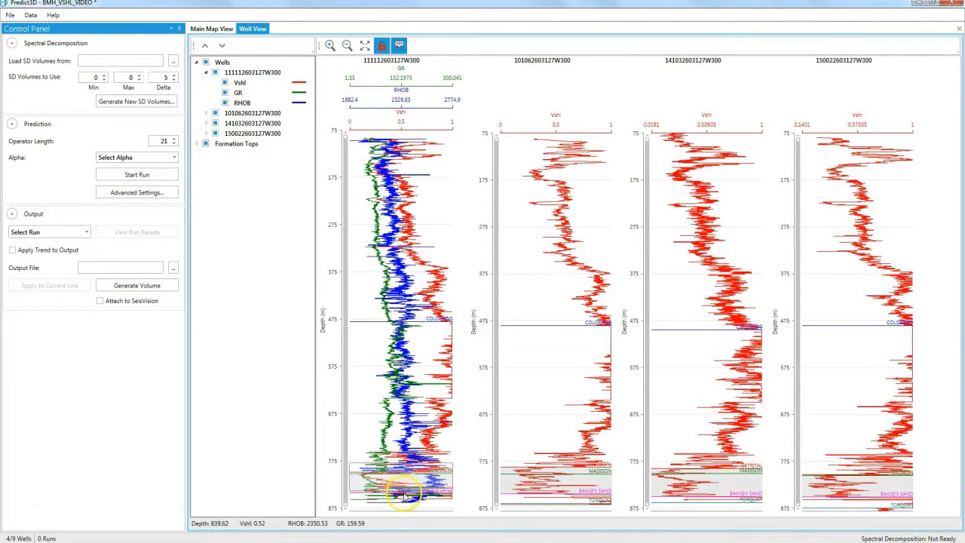
pyautogui.scroll(5, 405, 505)
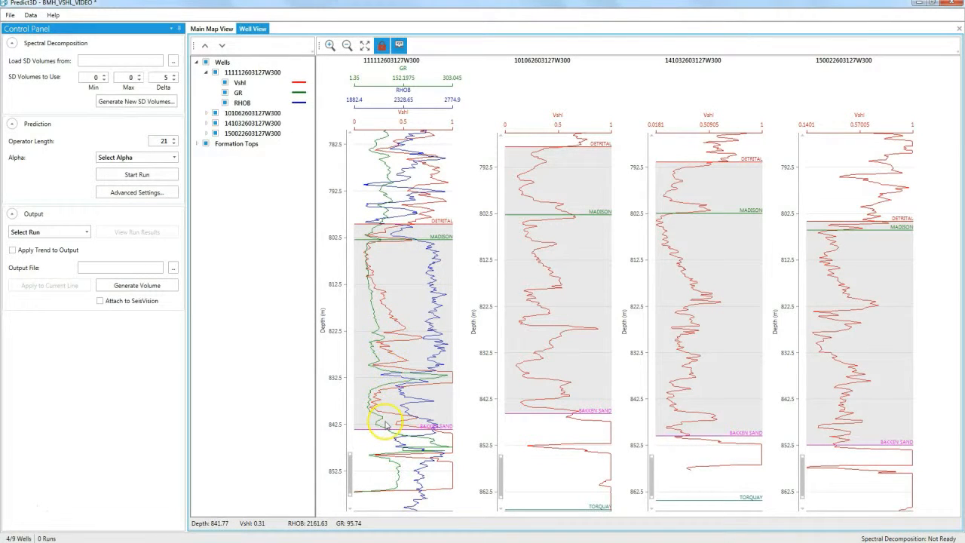
pyautogui.rightClick(390, 463)
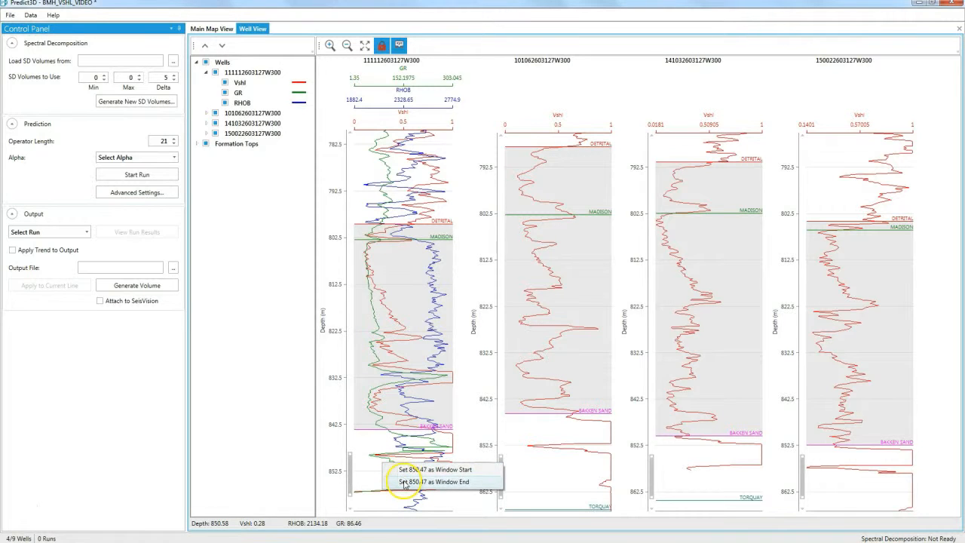
pyautogui.click(404, 482)
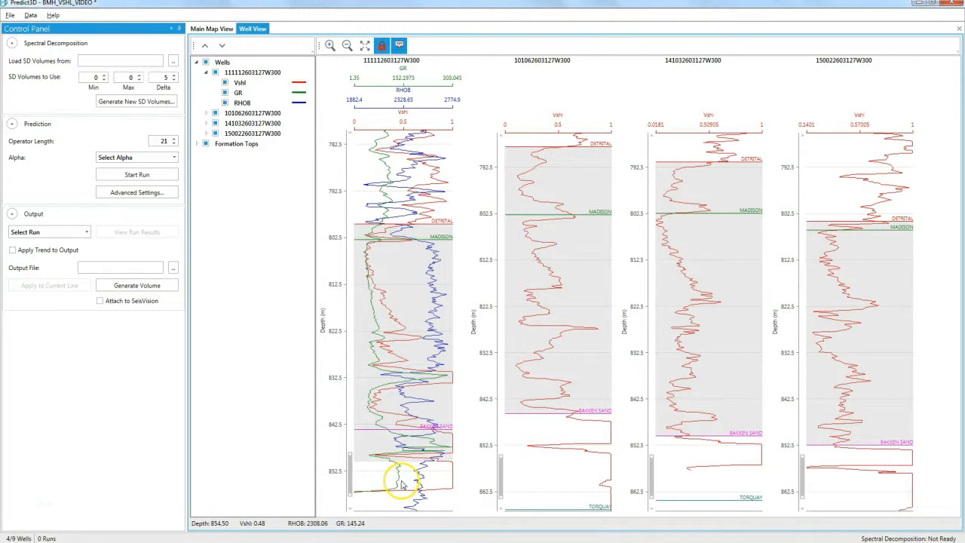
# - Import the seismic horizons from Horizons.xyz in the Seismic Data Manager and close the manager
pyautogui.click(213, 29)
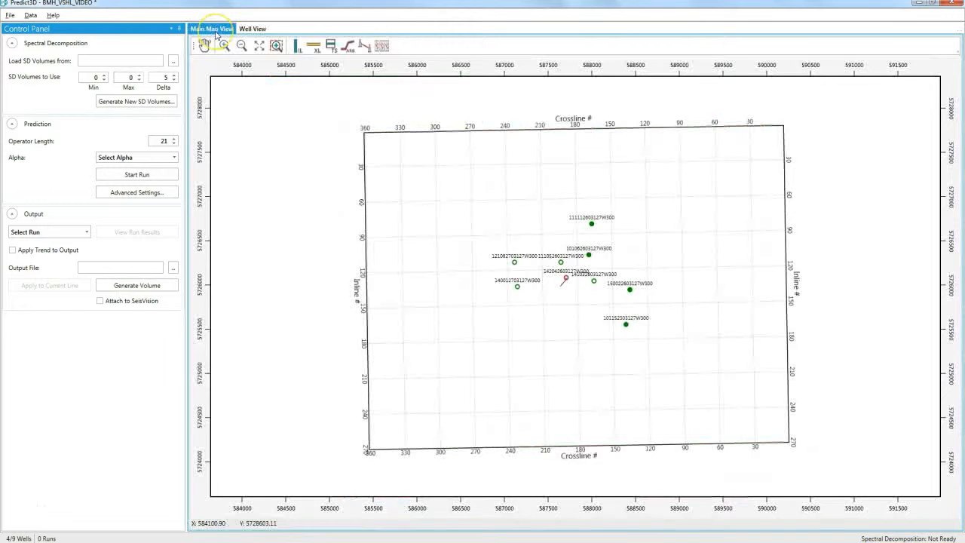
pyautogui.click(30, 15)
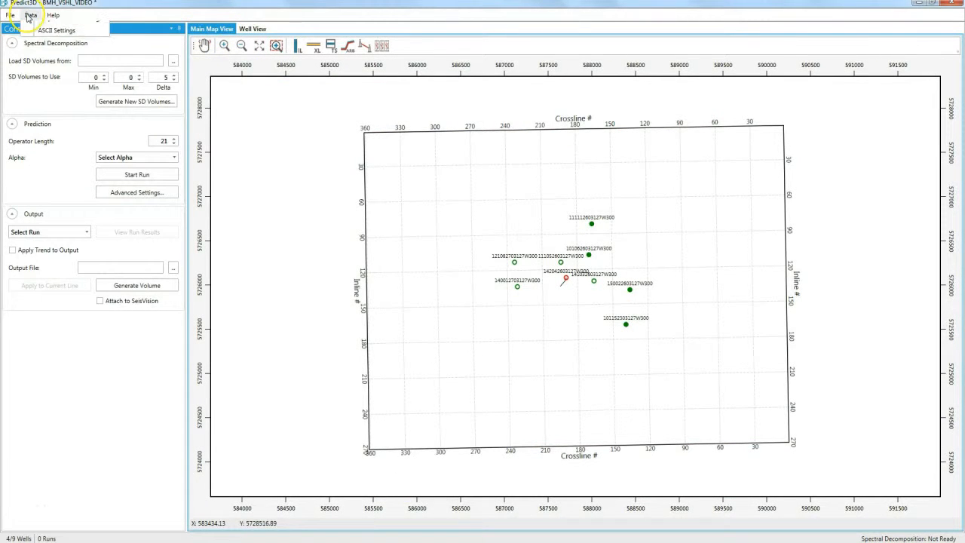
pyautogui.click(48, 30)
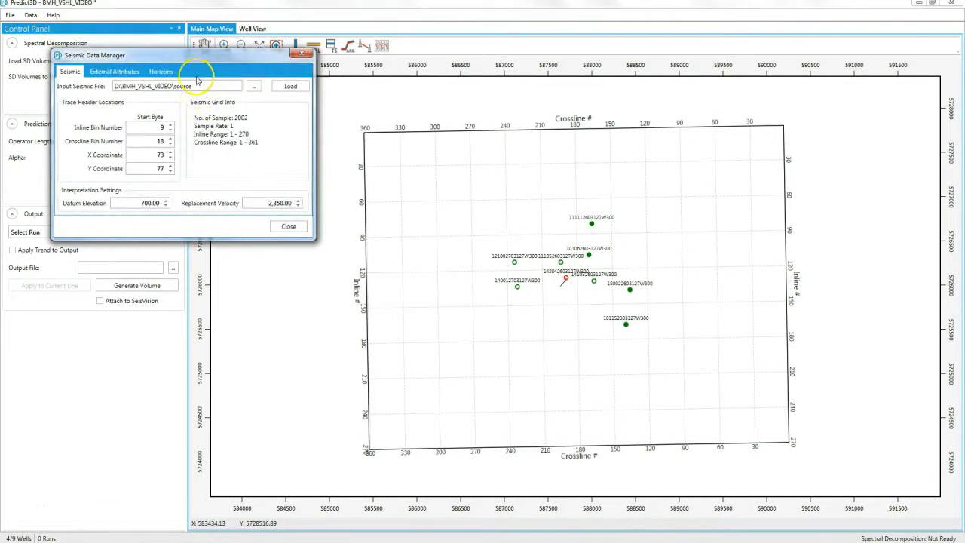
pyautogui.click(161, 70)
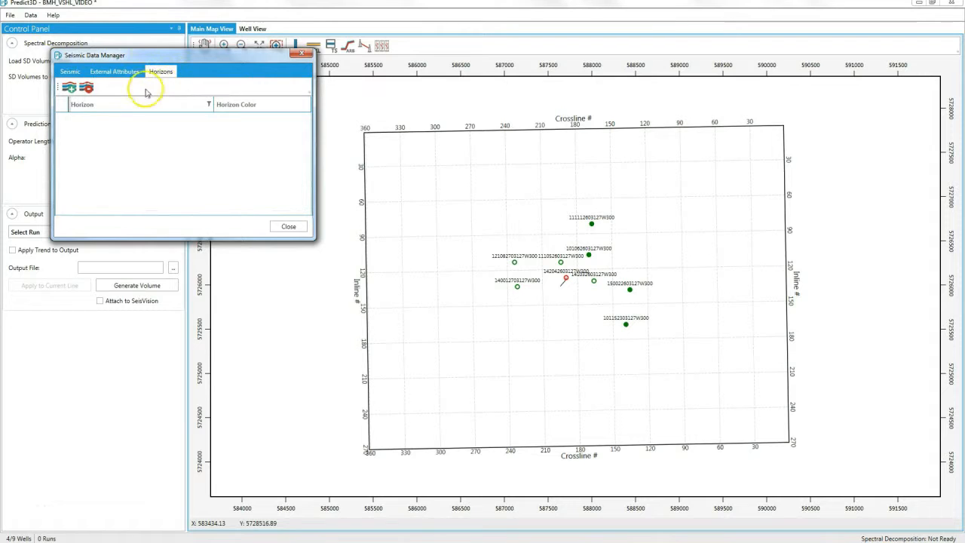
pyautogui.click(69, 87)
pyautogui.click(181, 198)
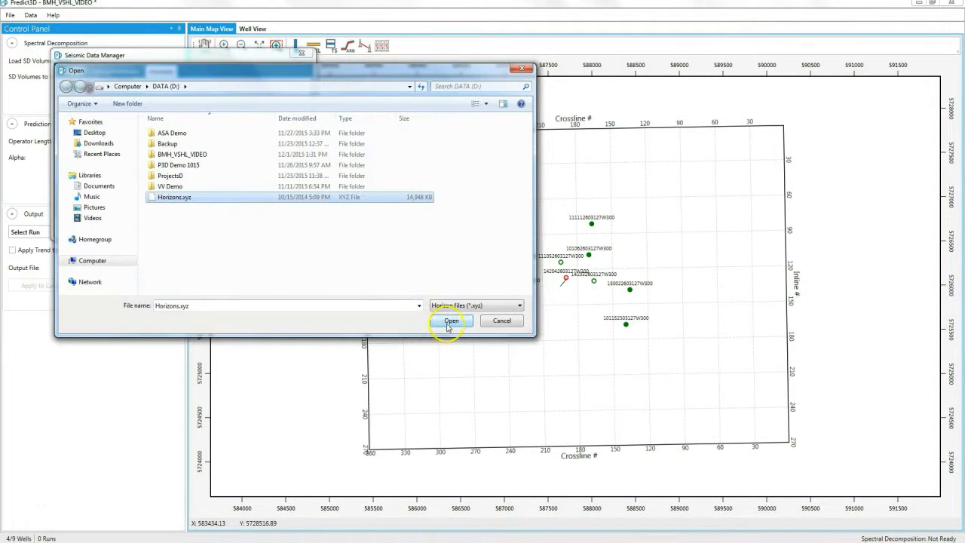
pyautogui.click(450, 322)
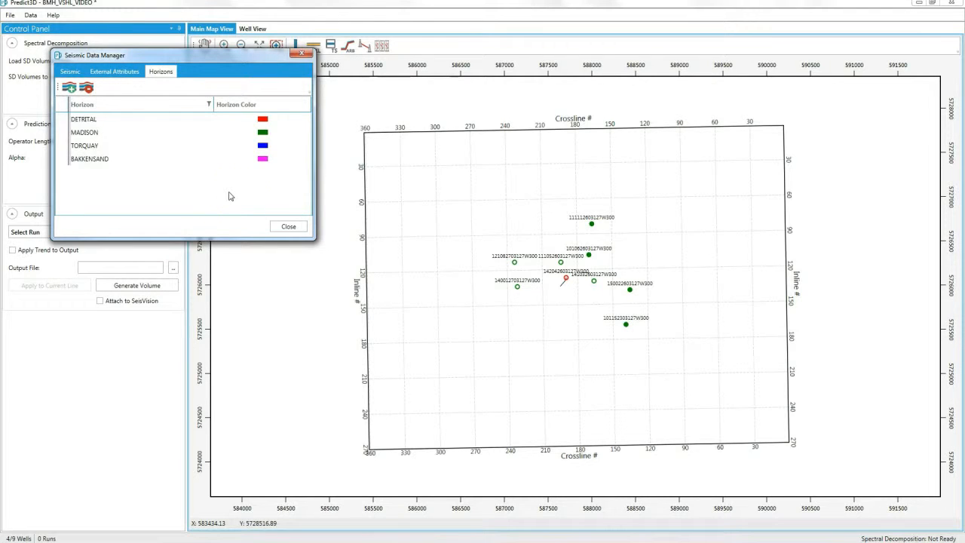
pyautogui.click(289, 226)
# - Display a crossline section picked from the map east of the wells and advance it to crossline 135
pyautogui.click(299, 46)
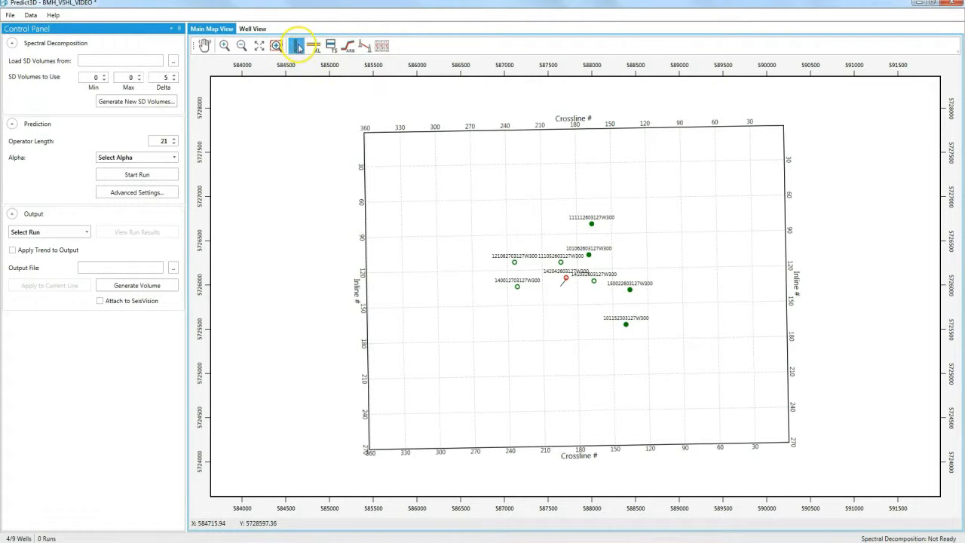
pyautogui.click(313, 47)
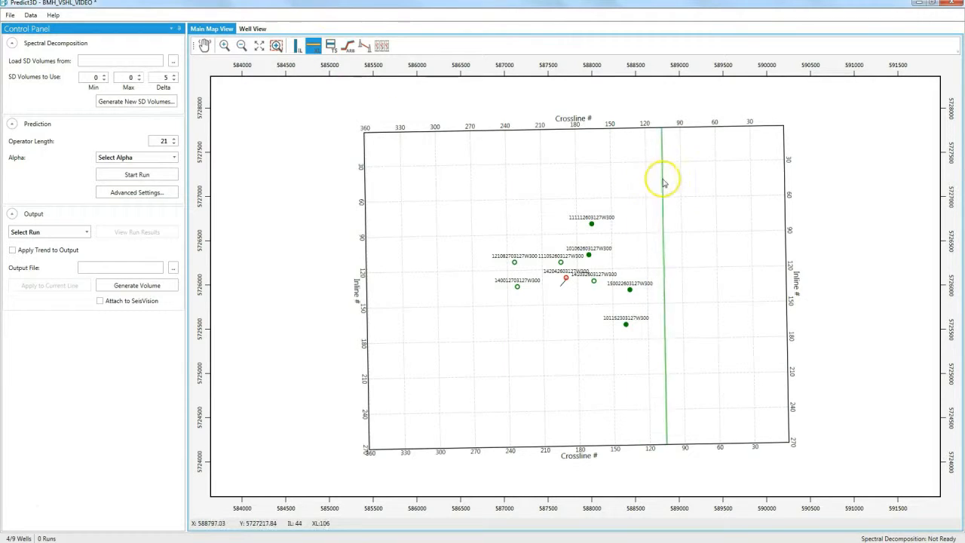
pyautogui.click(687, 184)
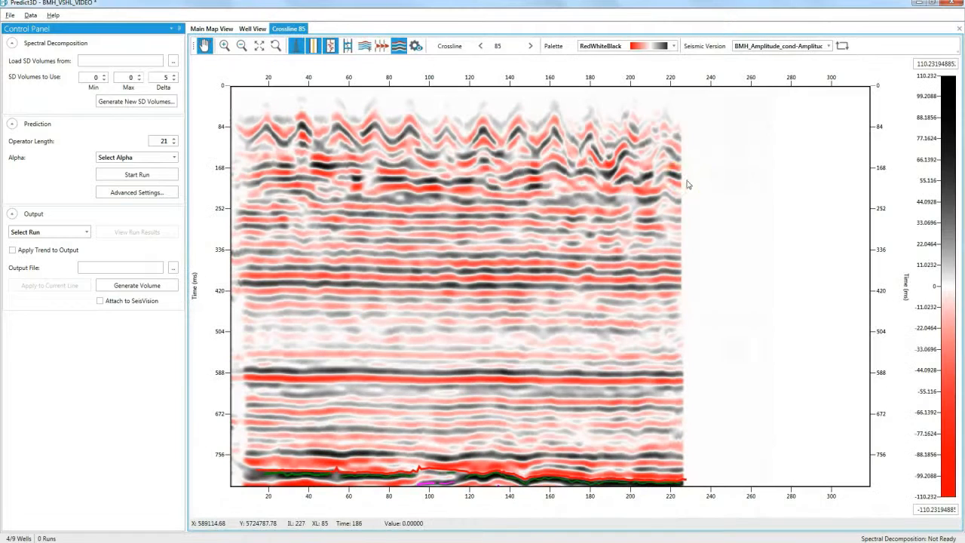
pyautogui.click(531, 47)
pyautogui.click(531, 47)
pyautogui.click(531, 46)
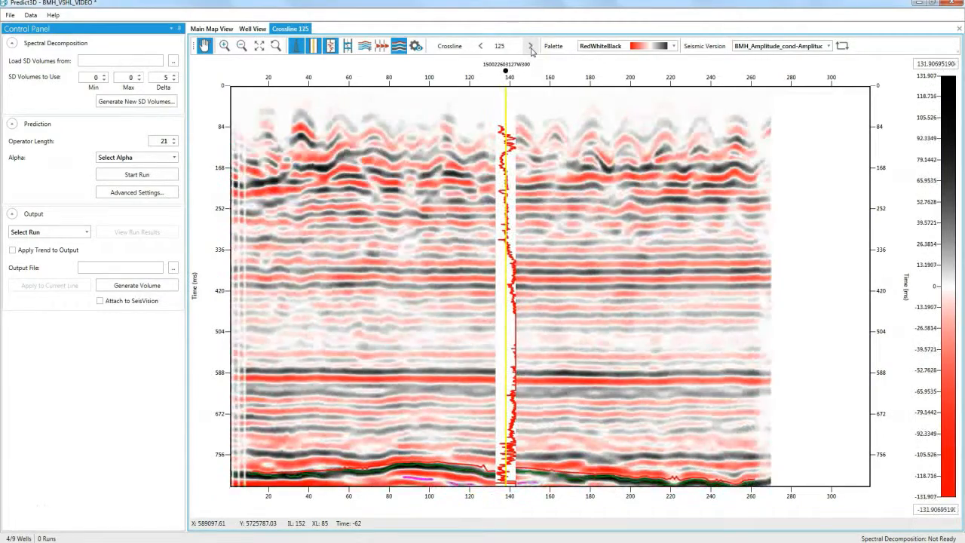
pyautogui.click(531, 46)
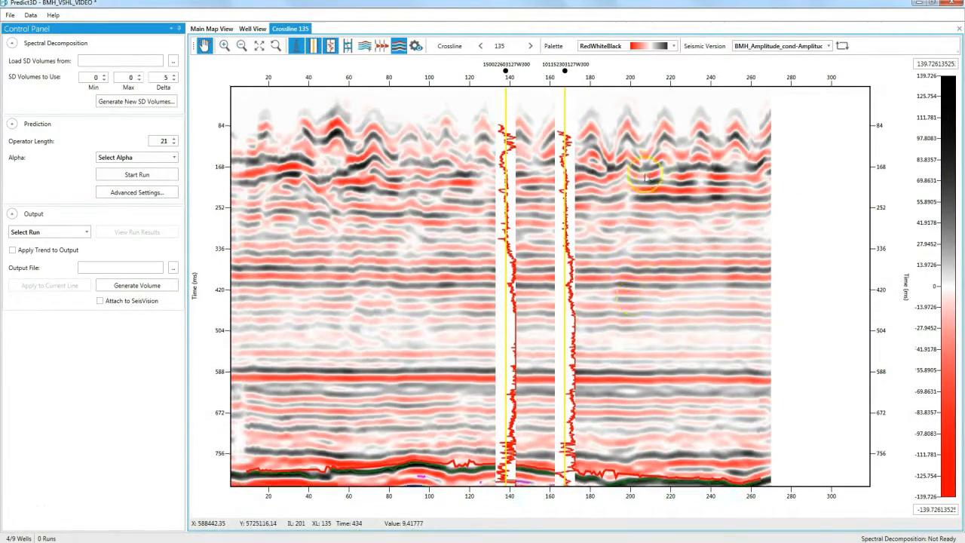
# - Display the formation tops and the remaining overlays on the wells and seismic of crossline 135
pyautogui.moveTo(646, 178); pyautogui.dragTo(645, 131)
pyautogui.moveTo(687, 284); pyautogui.dragTo(680, 353)
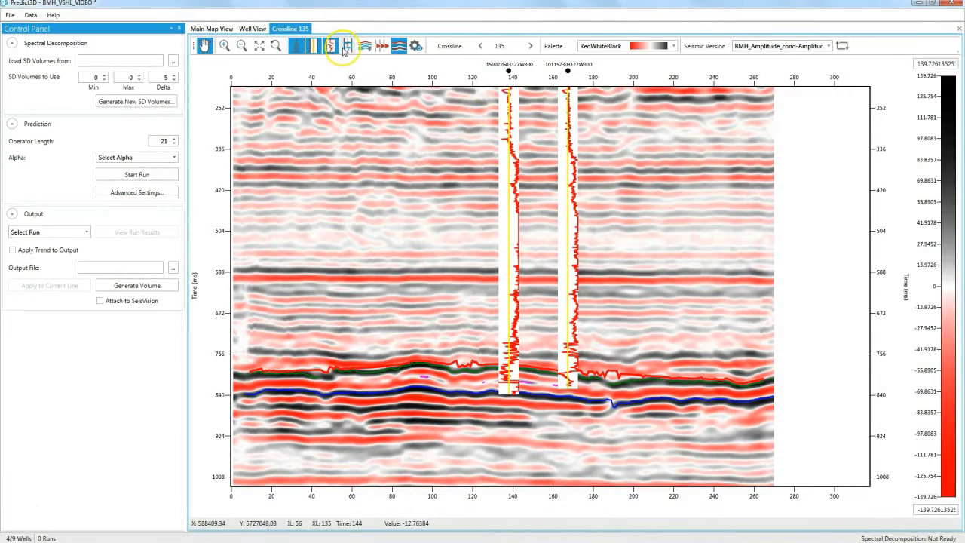
pyautogui.click(345, 47)
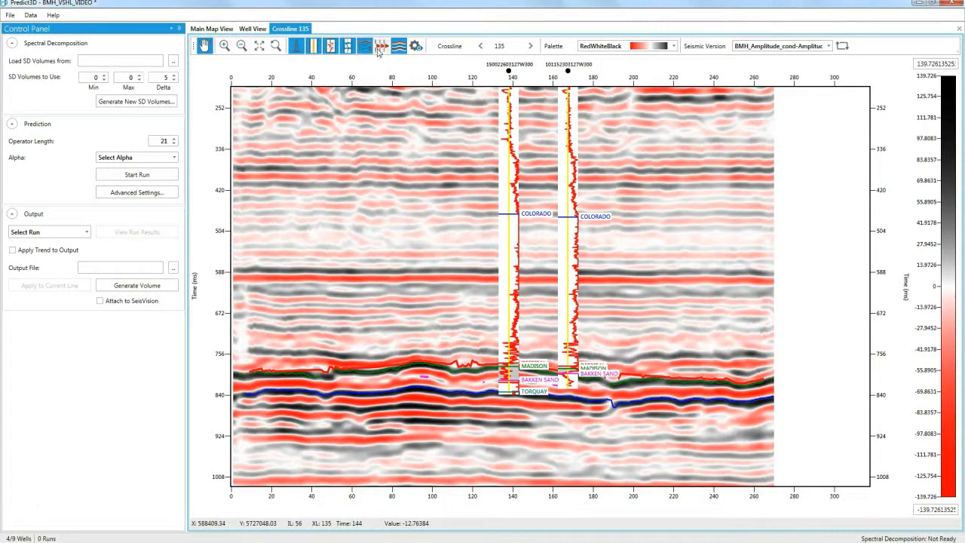
pyautogui.click(398, 47)
pyautogui.click(402, 48)
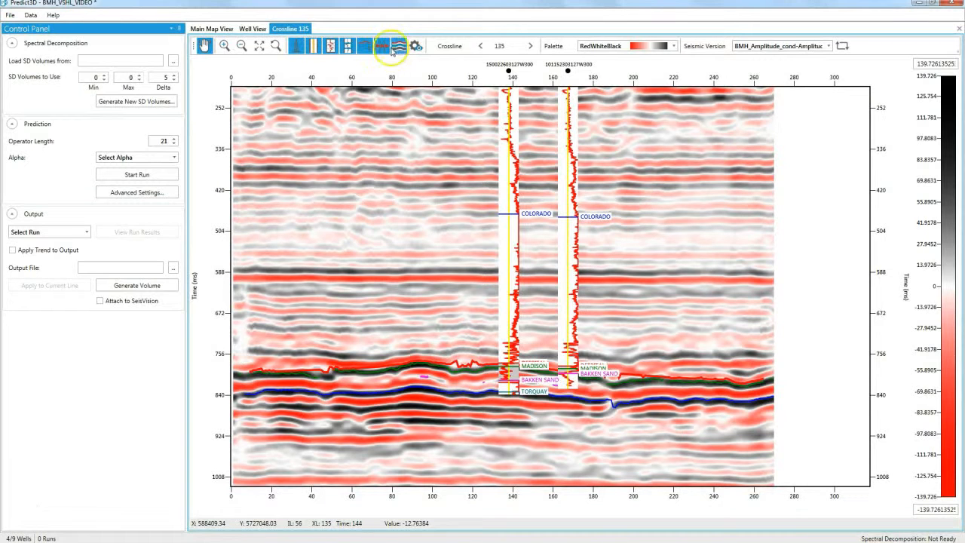
pyautogui.click(416, 46)
pyautogui.click(100, 120)
pyautogui.click(119, 141)
pyautogui.click(119, 151)
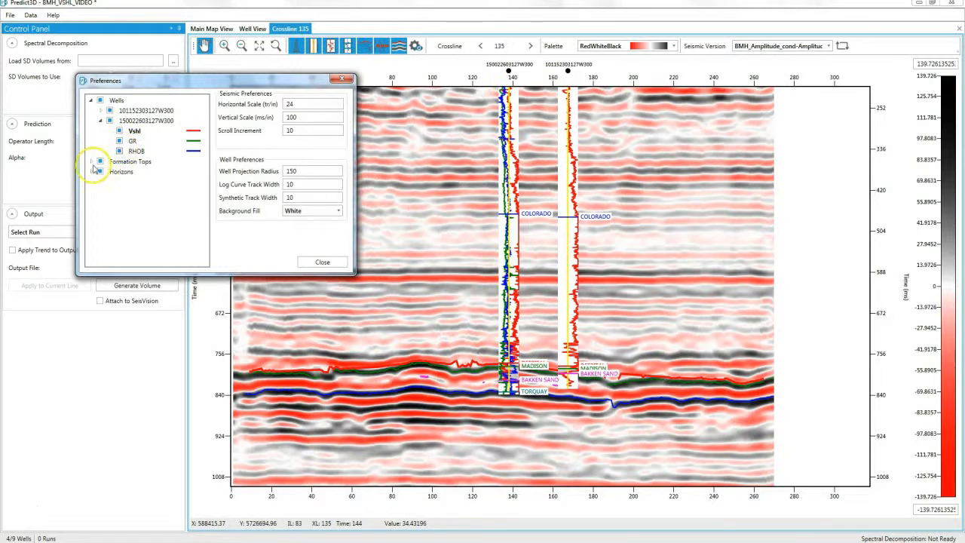
pyautogui.click(91, 161)
pyautogui.click(91, 222)
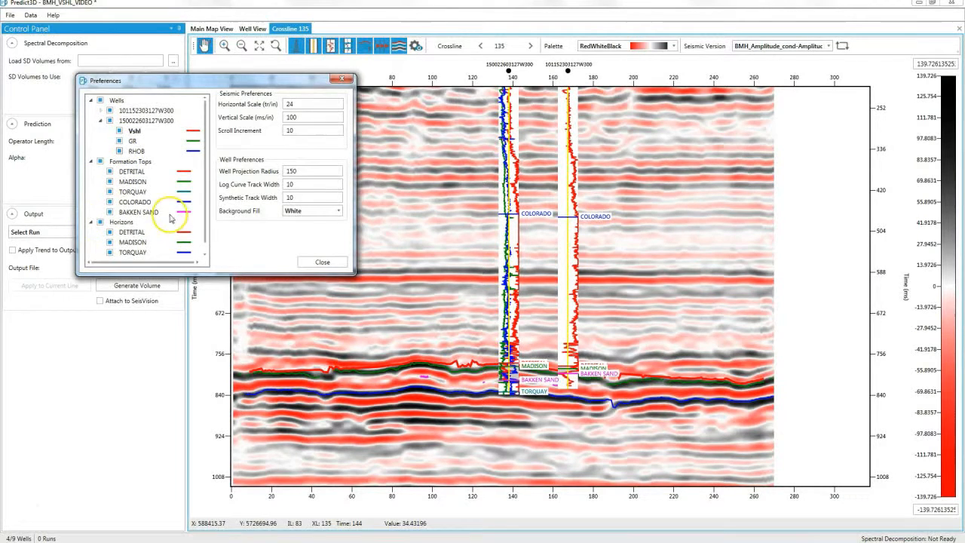
pyautogui.click(317, 262)
pyautogui.scroll(2, 575, 363)
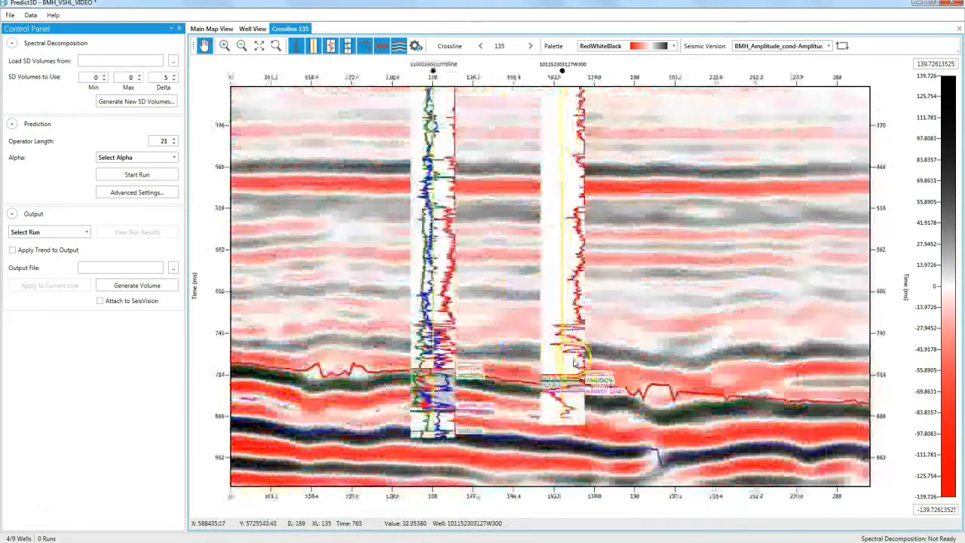
pyautogui.scroll(1, 575, 363)
pyautogui.rightClick(545, 345)
pyautogui.click(549, 350)
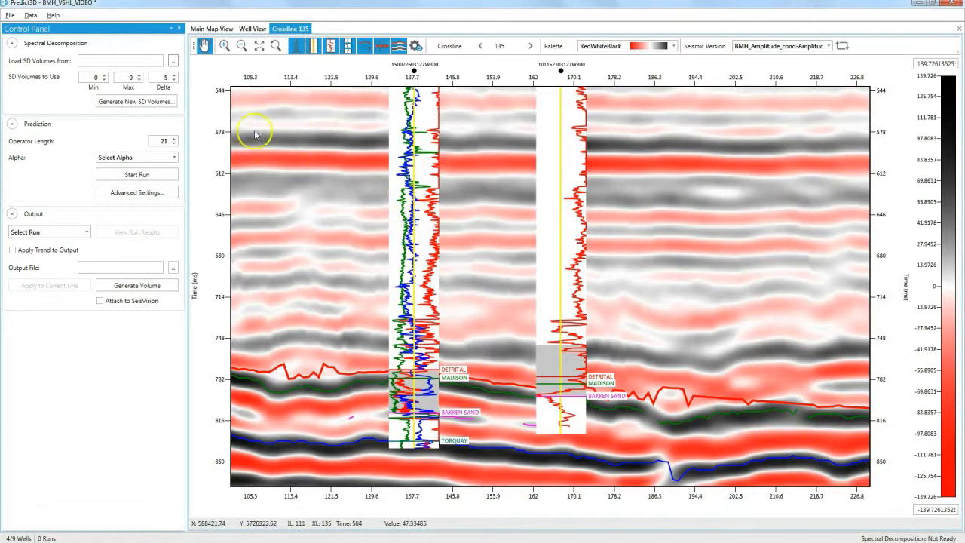
# - Load the existing spectral decomposition volumes from the D:\SD folder instead of generating new ones
pyautogui.click(114, 104)
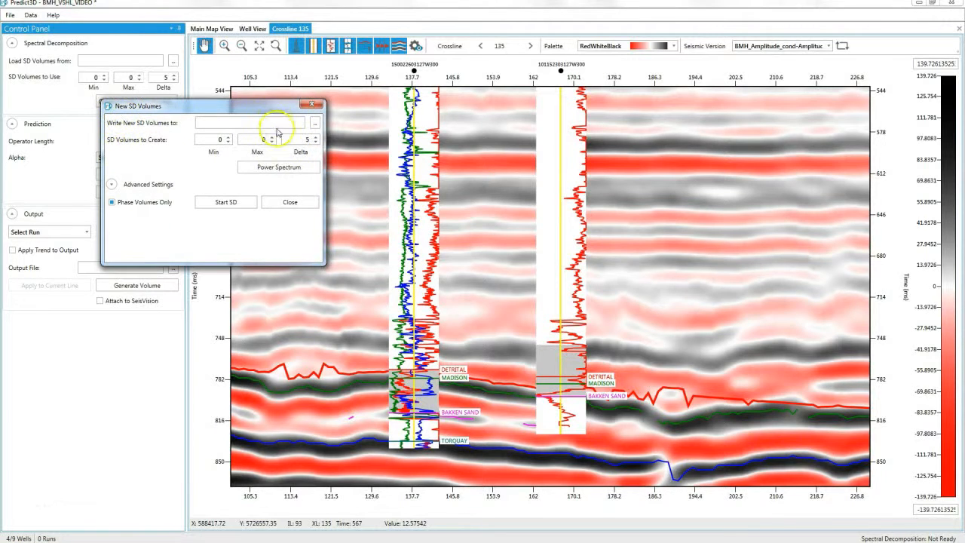
pyautogui.click(288, 205)
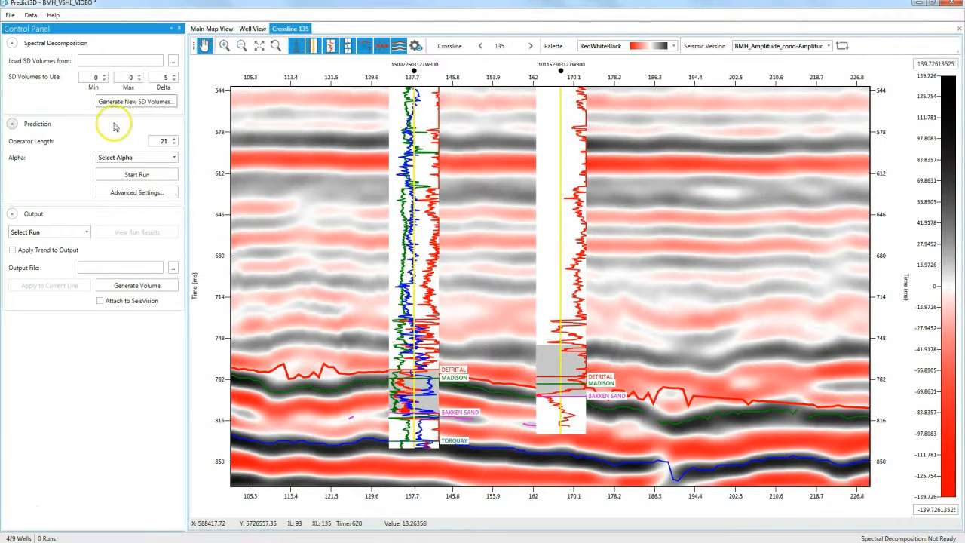
pyautogui.click(174, 60)
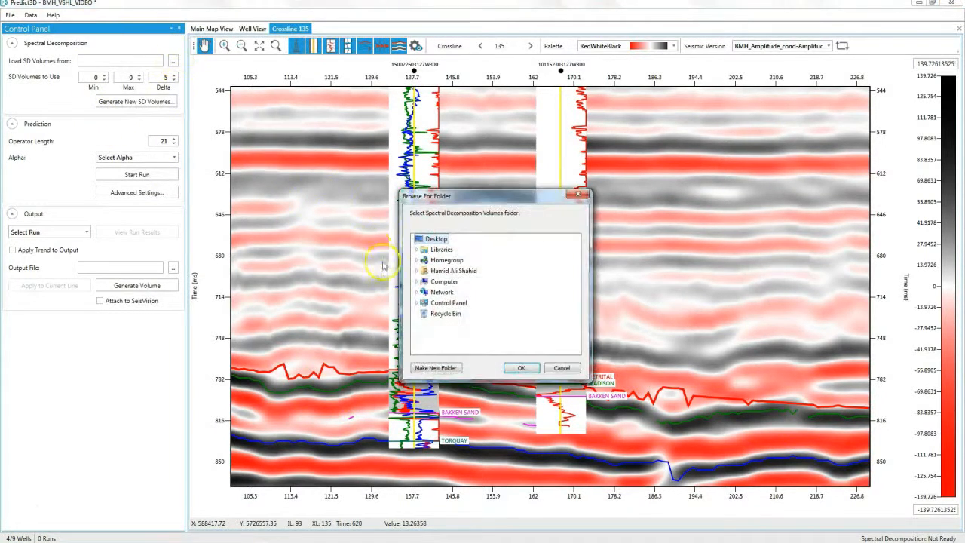
pyautogui.click(417, 281)
pyautogui.click(424, 303)
pyautogui.click(444, 334)
pyautogui.click(522, 368)
# - Close the crossline and well views, set Alpha to 1E-05, and start the prediction run
pyautogui.click(959, 28)
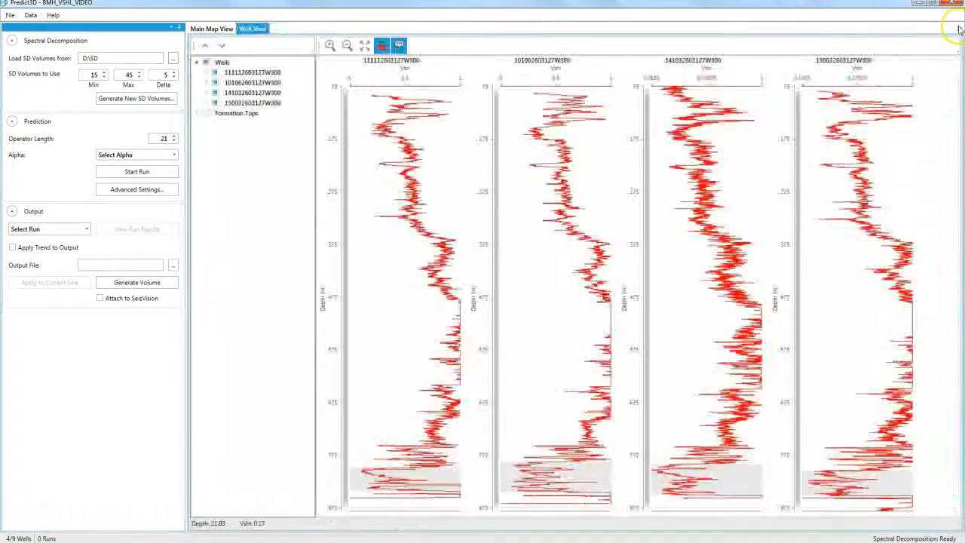
pyautogui.click(959, 28)
pyautogui.click(132, 157)
pyautogui.click(125, 238)
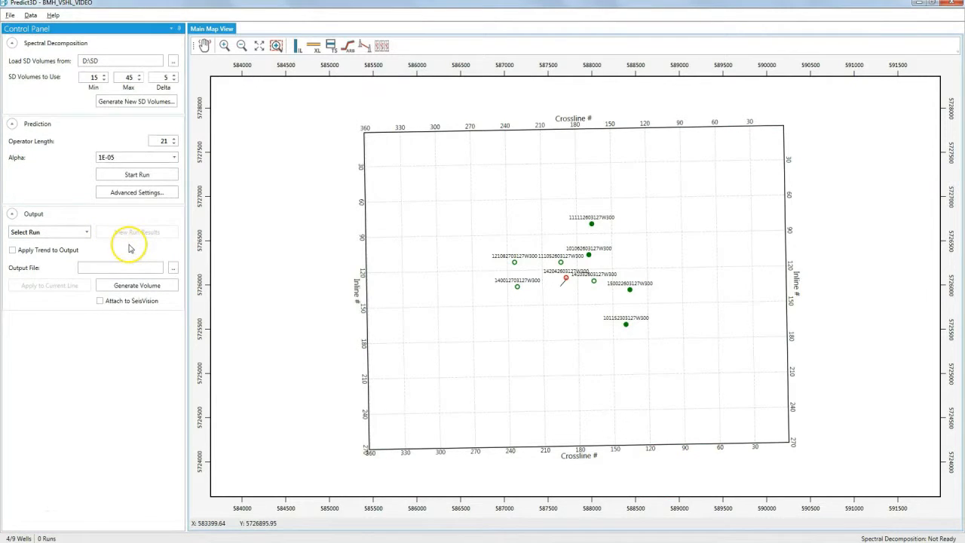
pyautogui.click(135, 177)
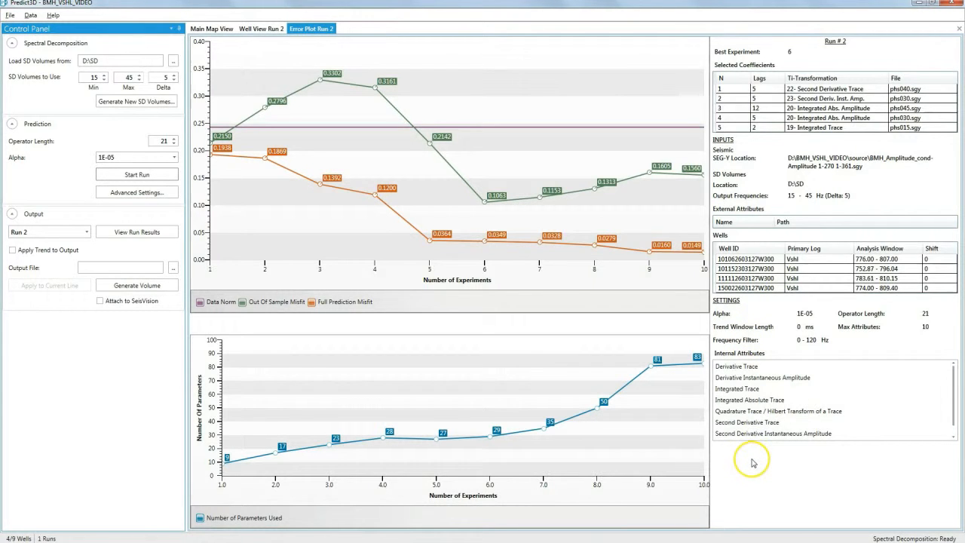
# - Compare the predicted and actual Vshl curves within the analysis windows of the wells in Run 2
pyautogui.click(273, 31)
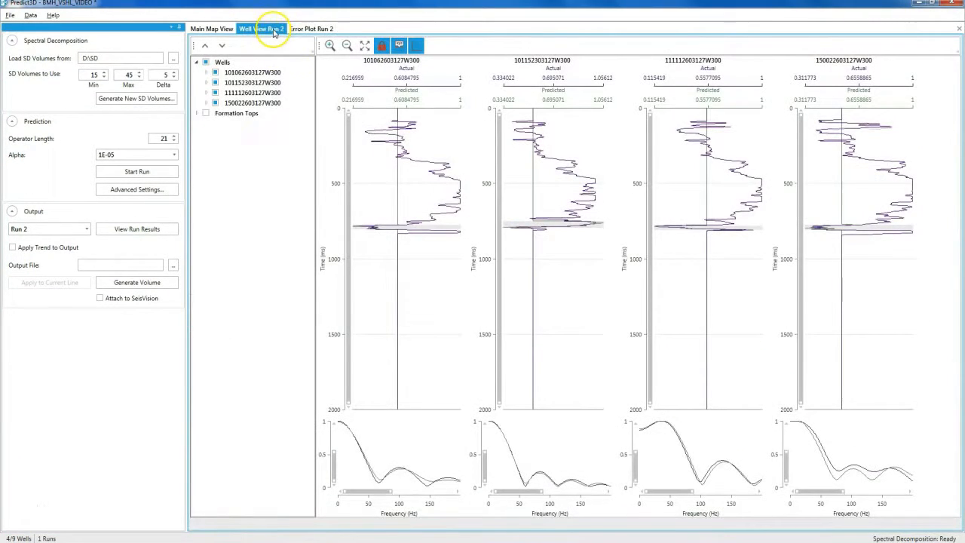
pyautogui.moveTo(402, 219); pyautogui.dragTo(401, 241)
pyautogui.moveTo(399, 194); pyautogui.dragTo(395, 276)
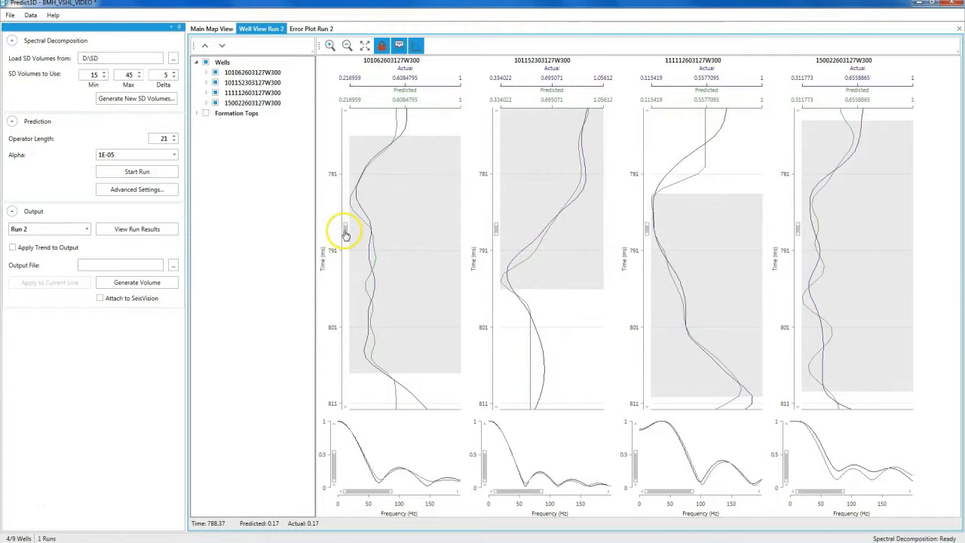
pyautogui.scroll(1, 346, 234)
pyautogui.scroll(1, 346, 234)
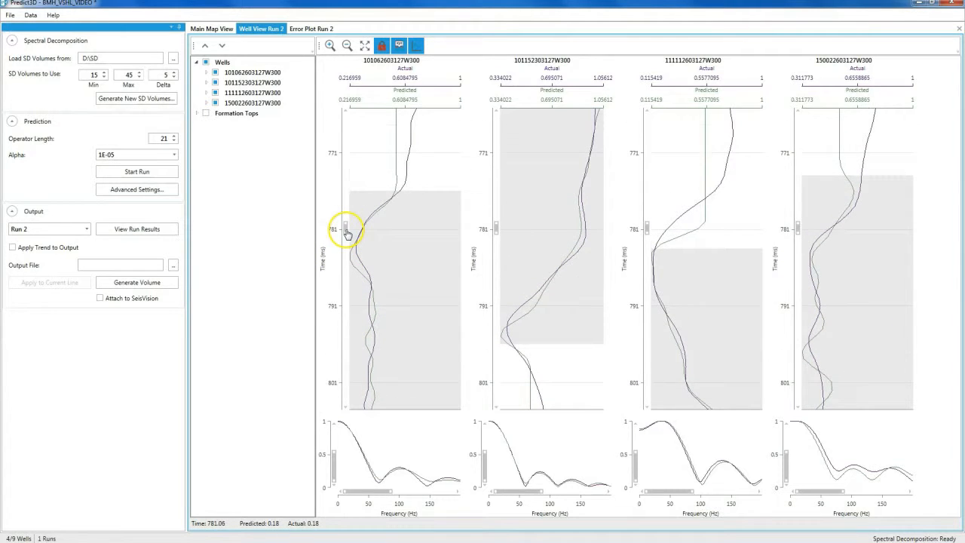
pyautogui.scroll(-1, 347, 235)
# - Close the current workspace and load the BMH_VSHL_FINAL workspace from the D: drive
pyautogui.click(11, 17)
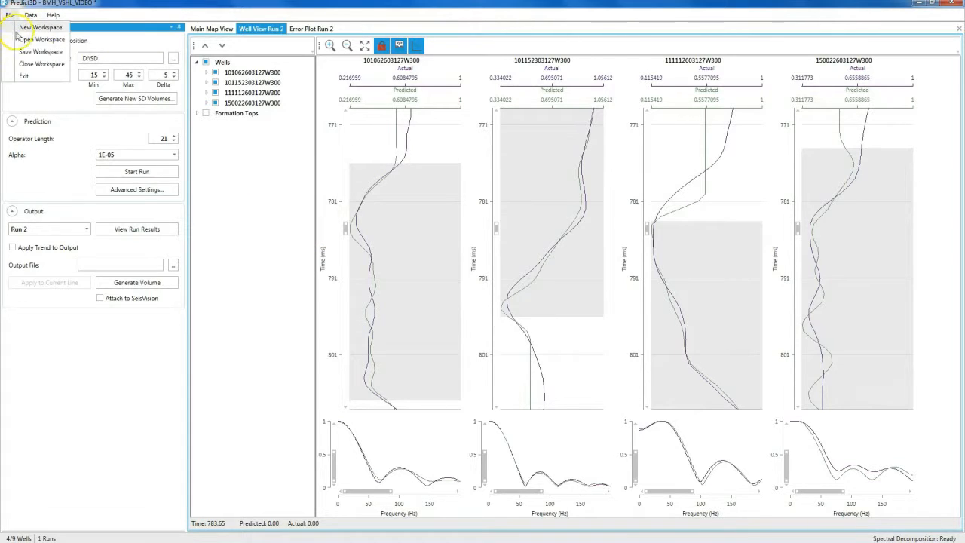
pyautogui.click(59, 61)
pyautogui.click(468, 311)
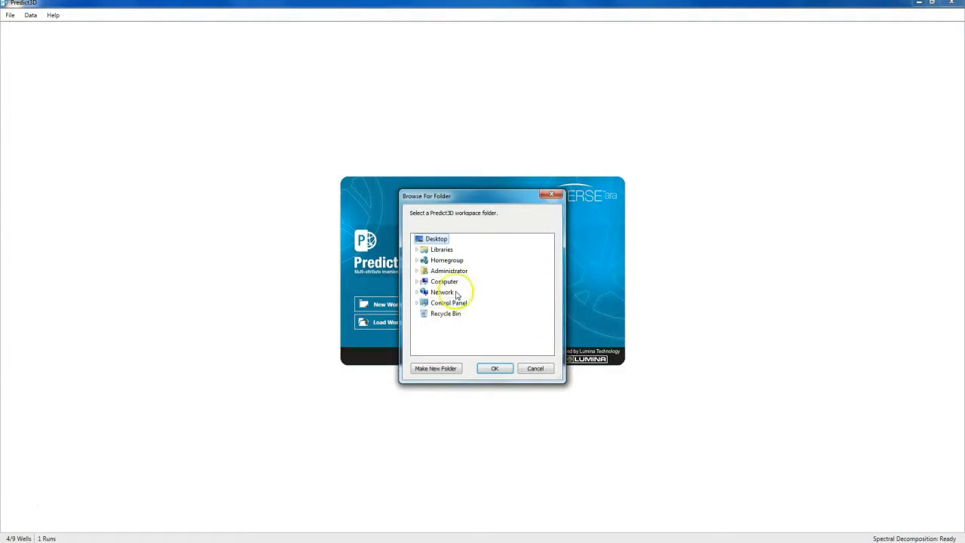
pyautogui.click(417, 282)
pyautogui.click(422, 304)
pyautogui.click(465, 292)
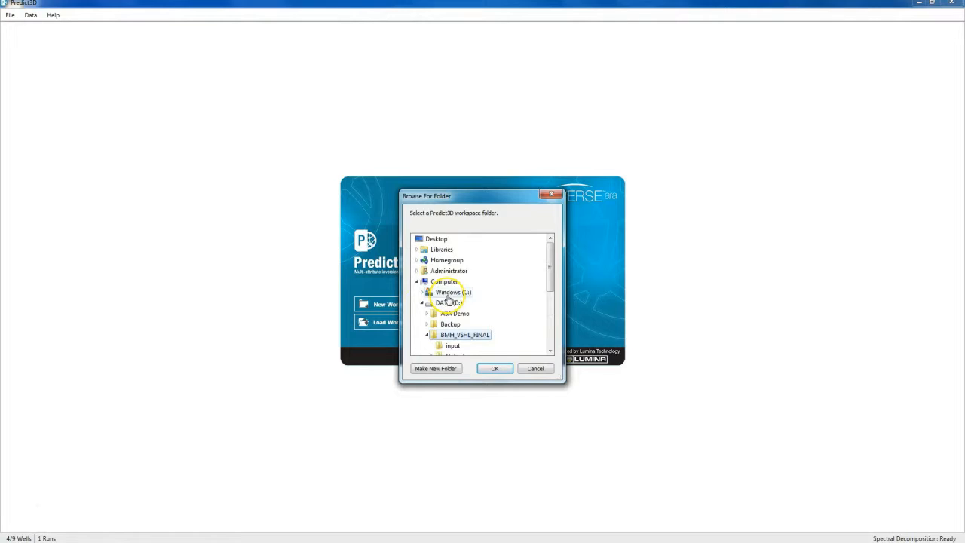
pyautogui.click(495, 368)
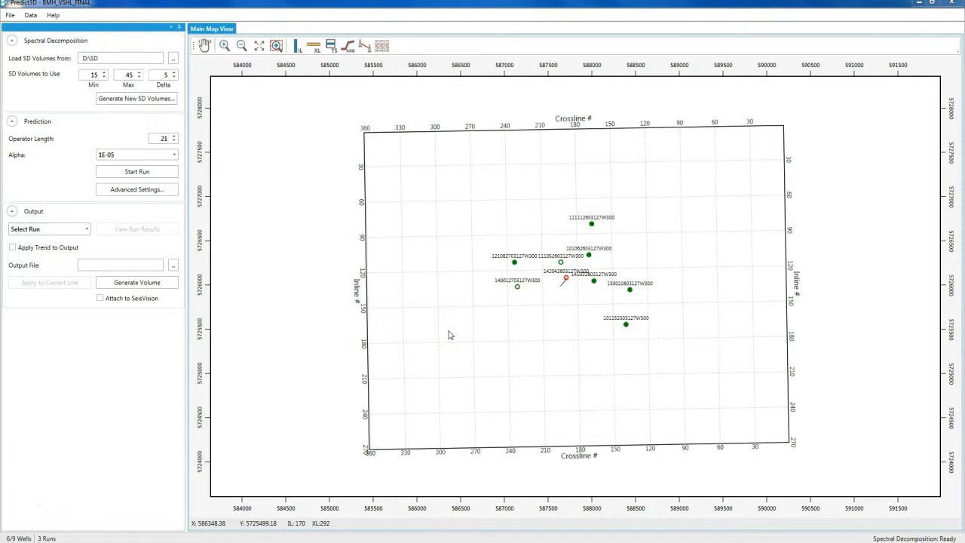
# - View the results of Run 1, examining its misfit curves, inputs and selected coefficients
pyautogui.click(80, 230)
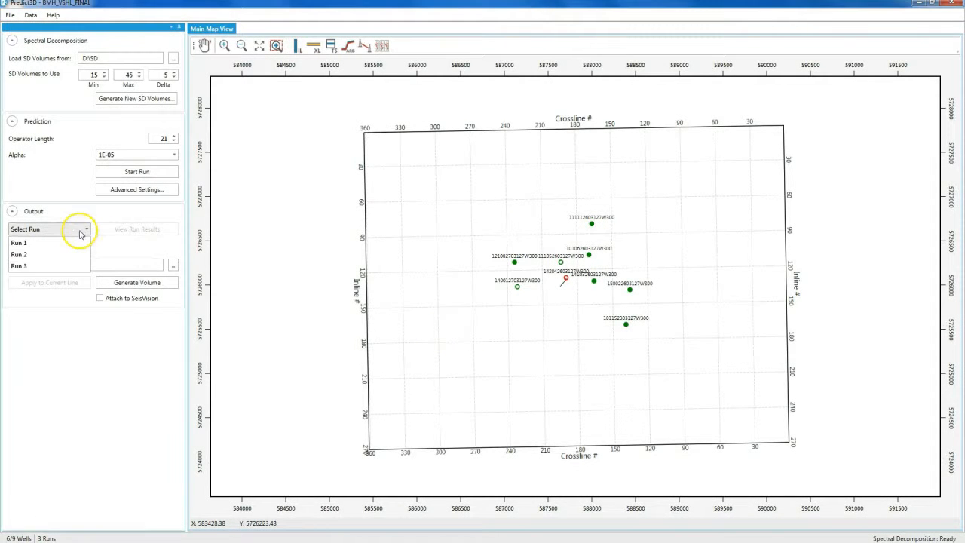
pyautogui.click(72, 242)
pyautogui.click(114, 230)
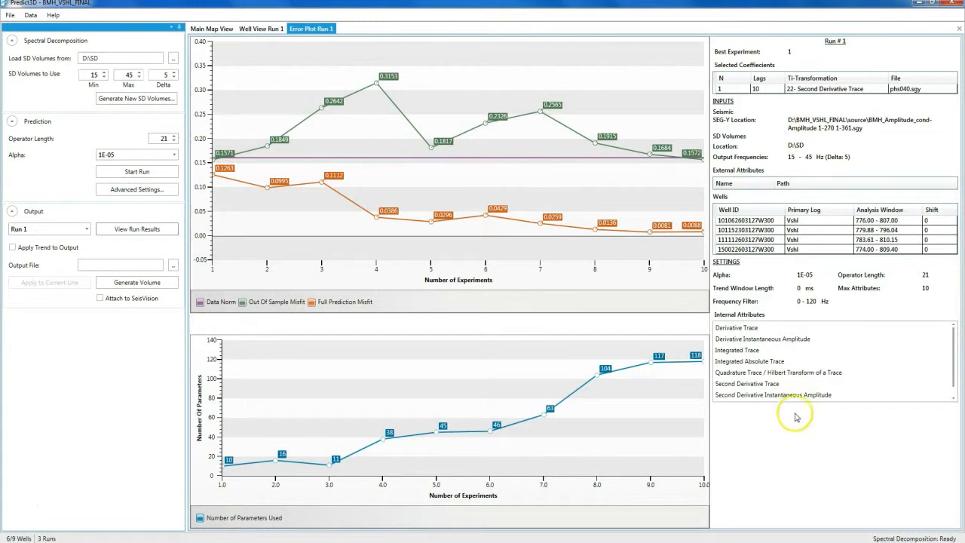
# - Select Run 2 as the output run and review its error plot and its predicted and actual well curves
pyautogui.click(23, 229)
pyautogui.click(27, 249)
pyautogui.click(114, 232)
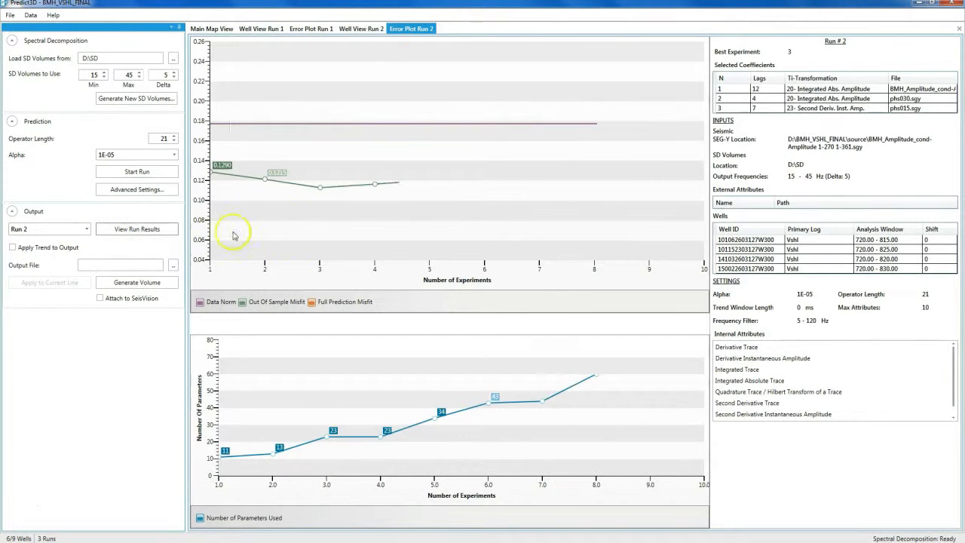
pyautogui.click(321, 31)
pyautogui.click(352, 30)
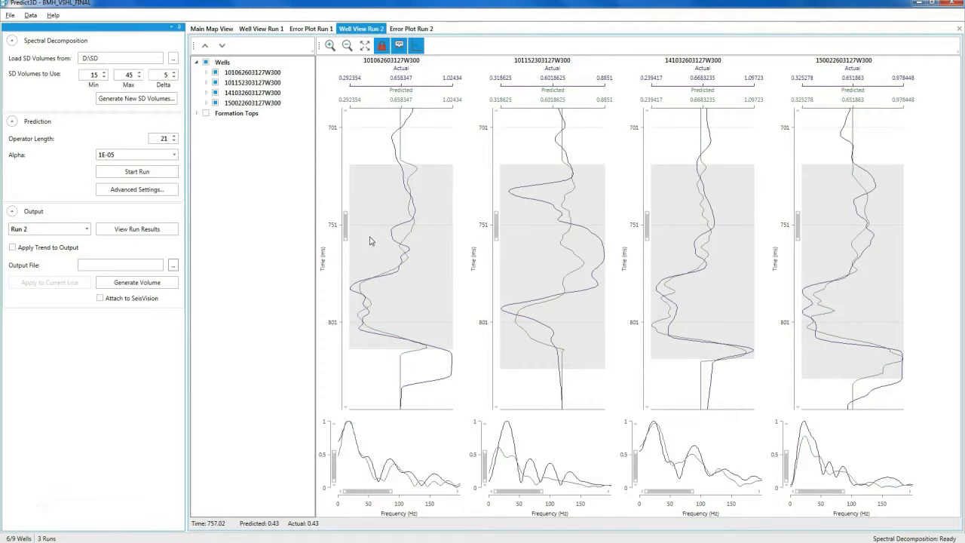
pyautogui.click(413, 28)
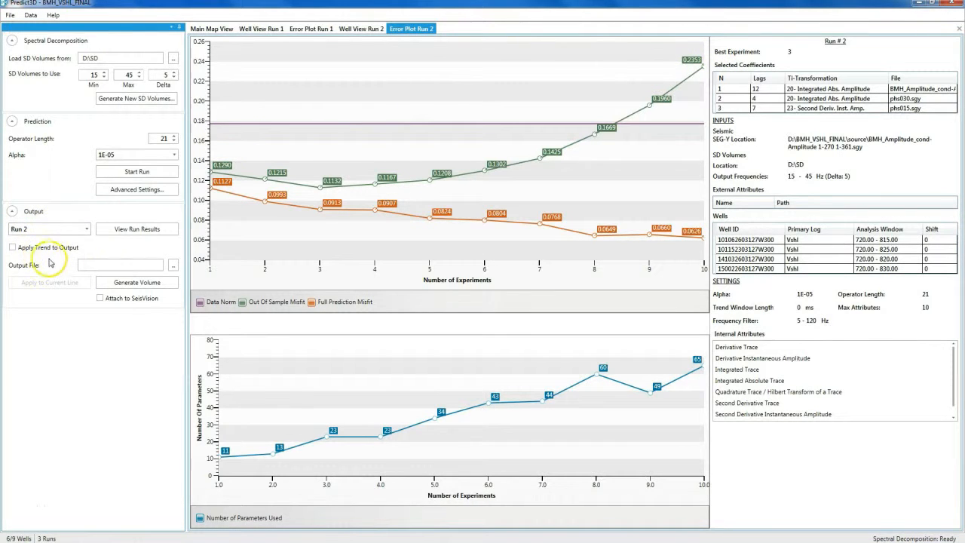
# - Generate the Vshl output volume from Run 2 into the file D:\VSHL_FINAL.sgy
pyautogui.click(173, 268)
pyautogui.click(113, 31)
pyautogui.click(104, 231)
pyautogui.write('VSHL_FINAL')
pyautogui.click(400, 269)
pyautogui.click(178, 281)
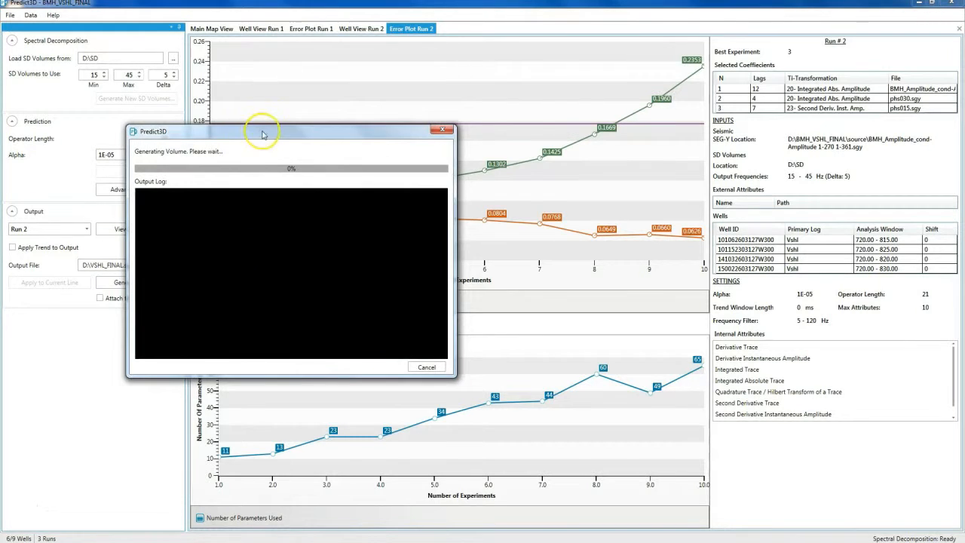
pyautogui.moveTo(263, 134); pyautogui.dragTo(356, 106)
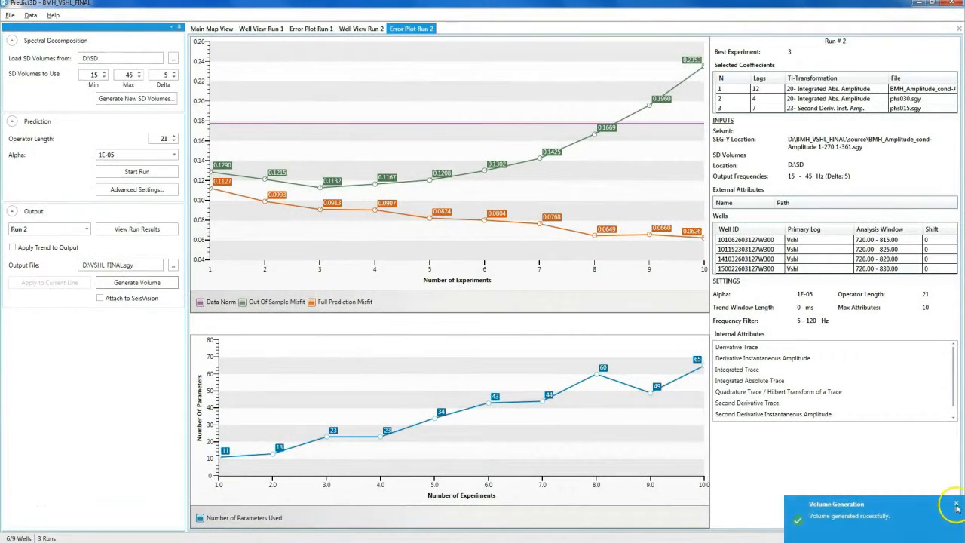
pyautogui.click(213, 29)
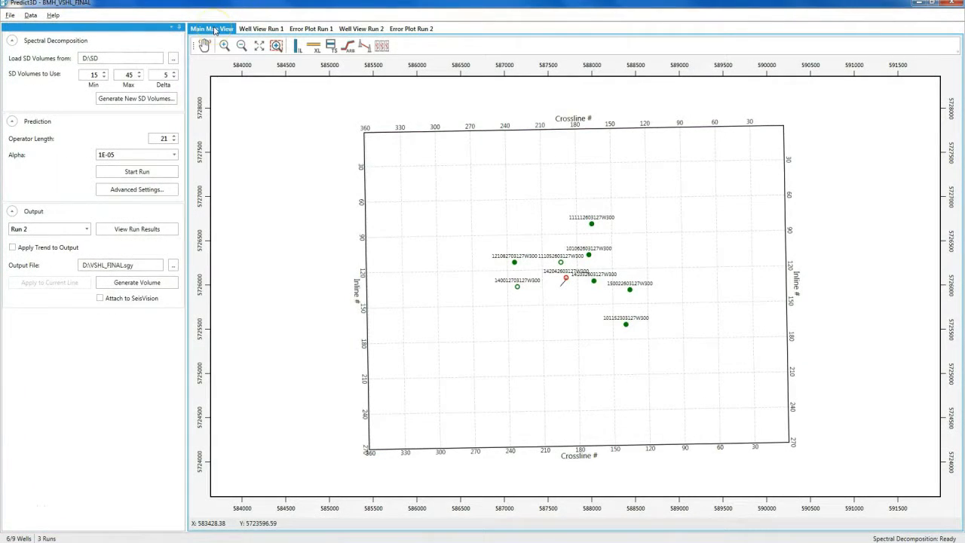
pyautogui.click(348, 46)
pyautogui.click(555, 221)
pyautogui.click(598, 288)
pyautogui.click(737, 305)
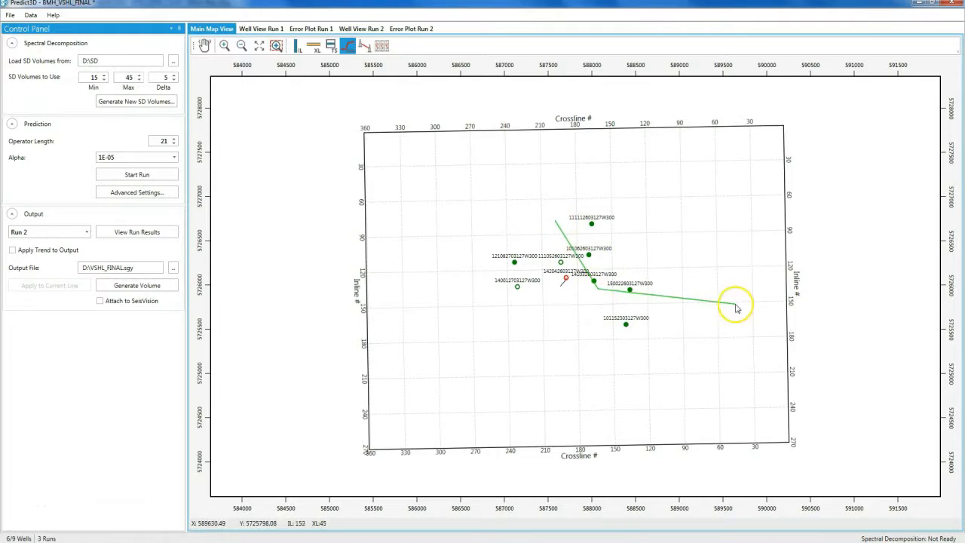
pyautogui.doubleClick(736, 305)
pyautogui.moveTo(381, 372); pyautogui.dragTo(519, 323)
pyautogui.scroll(5, 476, 377)
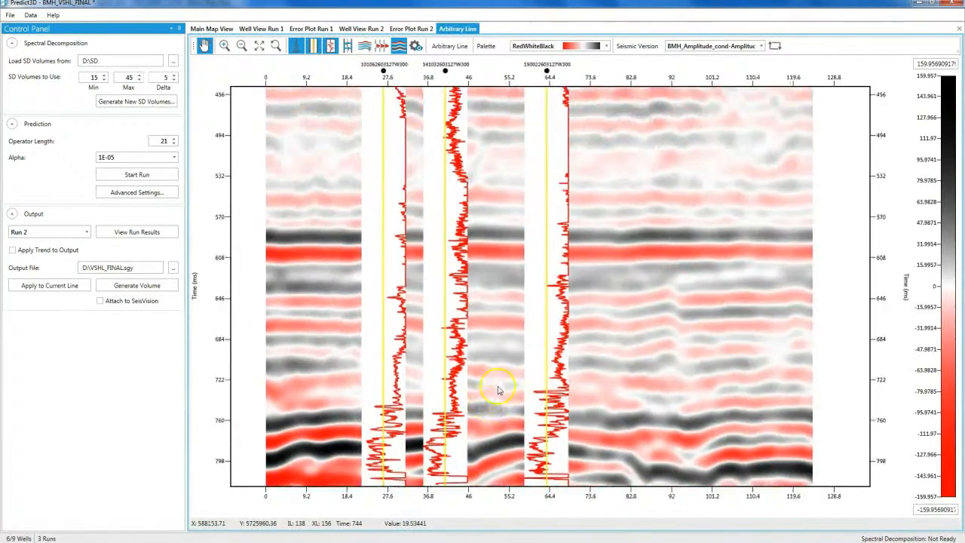
pyautogui.moveTo(498, 386); pyautogui.dragTo(491, 375)
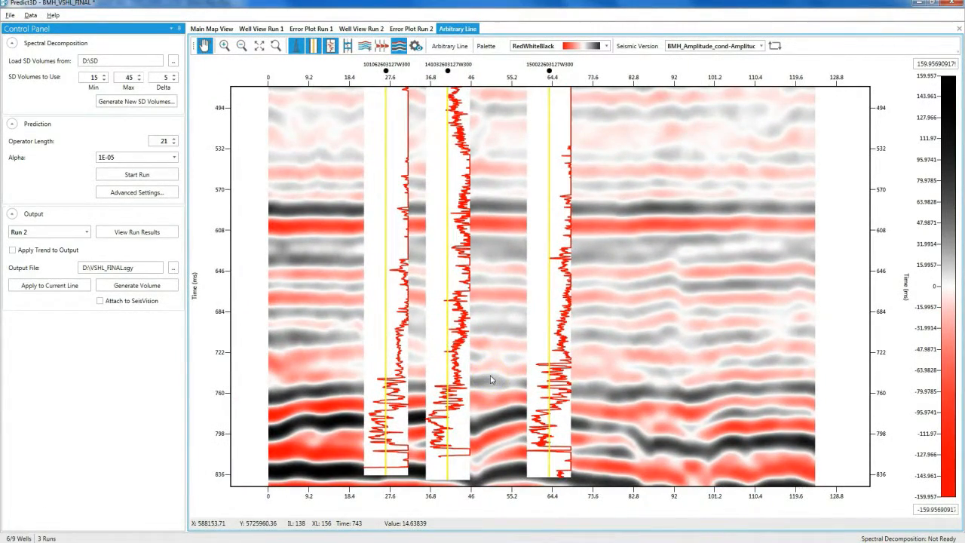
# - Display the VSHL_FINAL volume on the arbitrary line with the PREDICT3D_VV palette
pyautogui.click(720, 48)
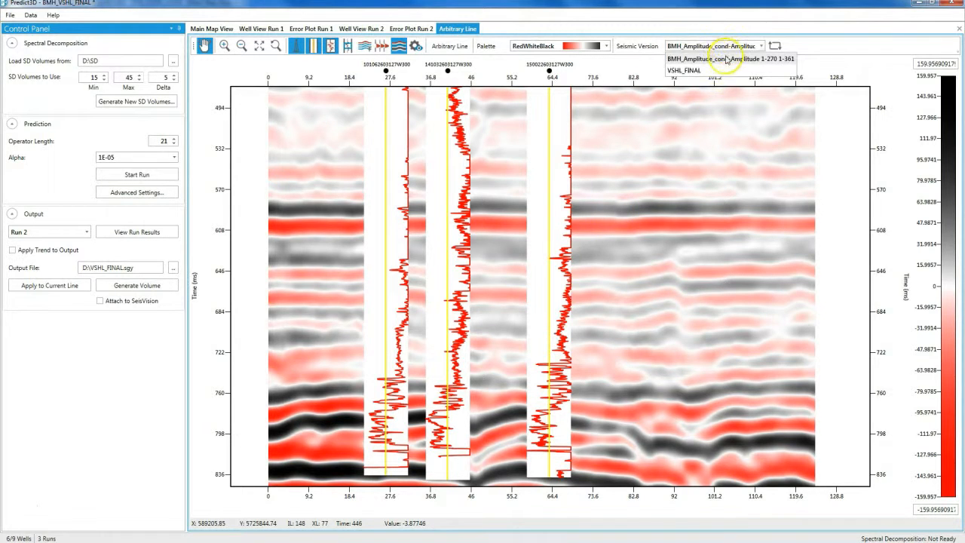
pyautogui.click(716, 70)
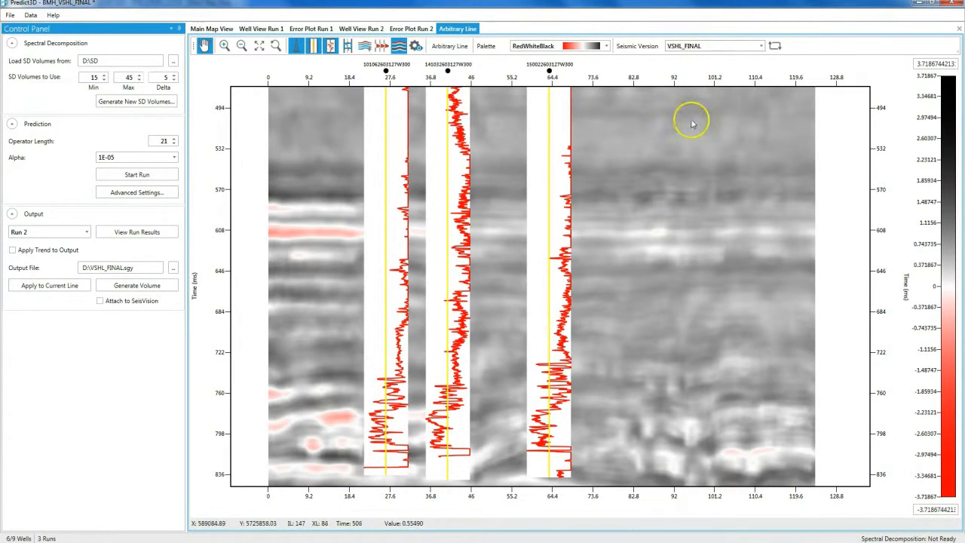
pyautogui.click(596, 46)
pyautogui.scroll(-3, 610, 75)
pyautogui.click(573, 106)
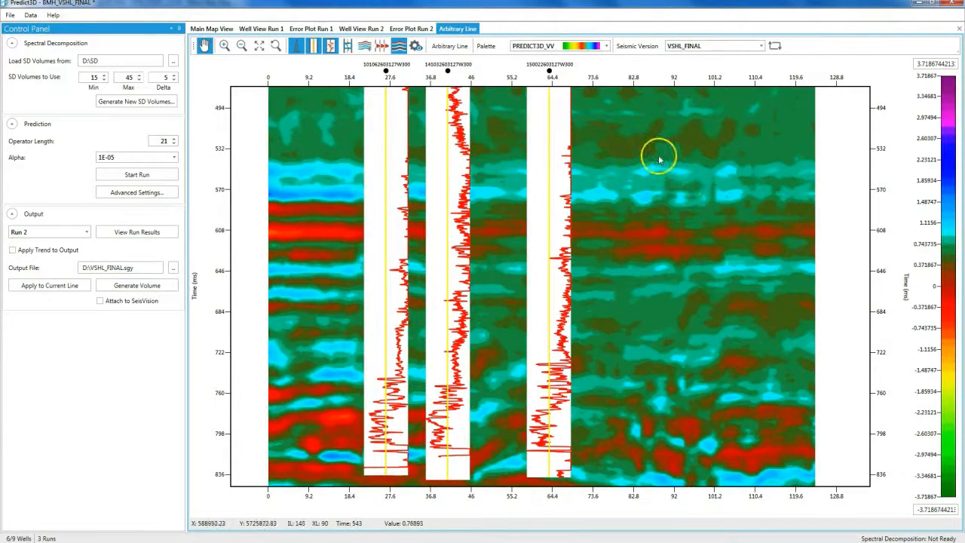
# - Set the section's color scale to a minimum of 0 and a maximum of 1
pyautogui.write('0')
pyautogui.doubleClick(935, 64)
pyautogui.write('1')
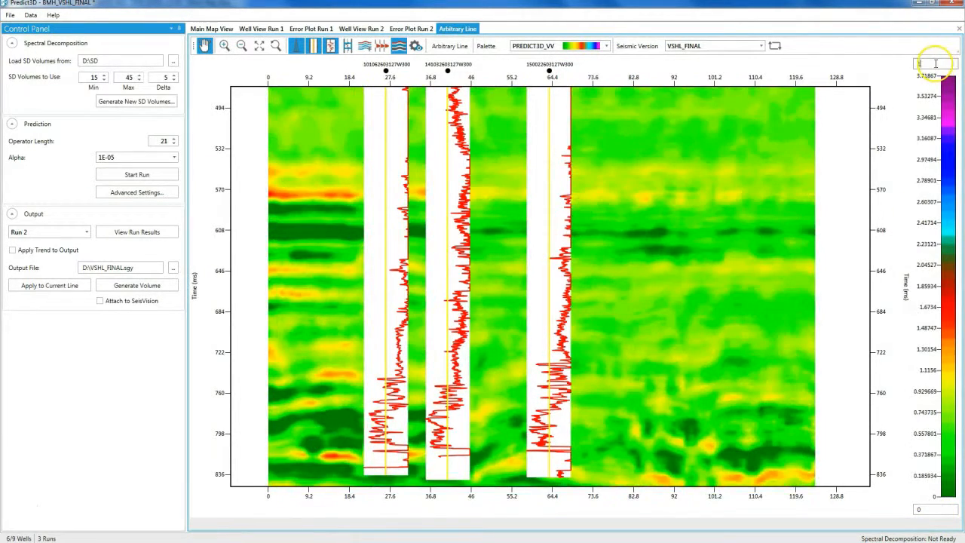
pyautogui.press('Return')
# - Set the wells' background fill to PrimaryLog and the log curve track width to 3 in the display preferences
pyautogui.click(416, 46)
pyautogui.click(283, 186)
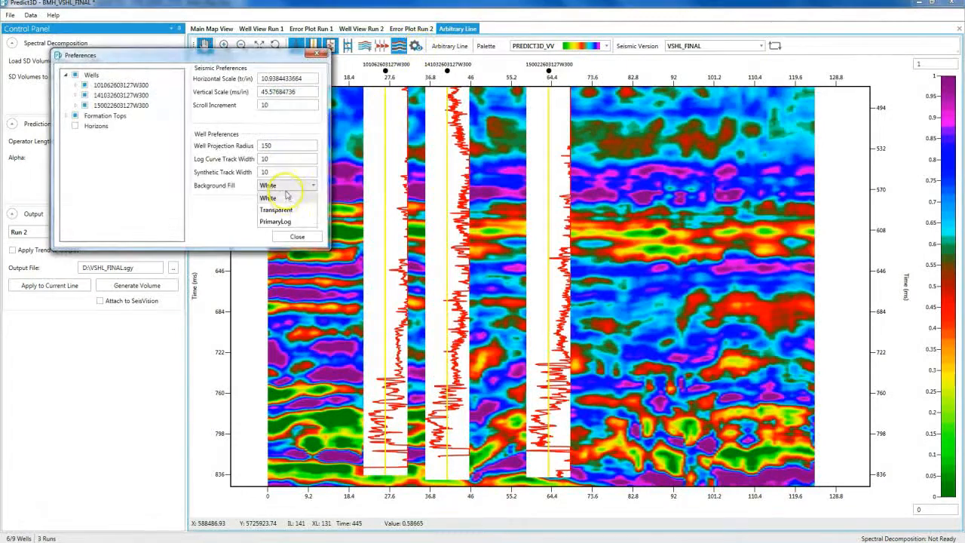
pyautogui.click(279, 222)
pyautogui.moveTo(286, 160); pyautogui.dragTo(232, 161)
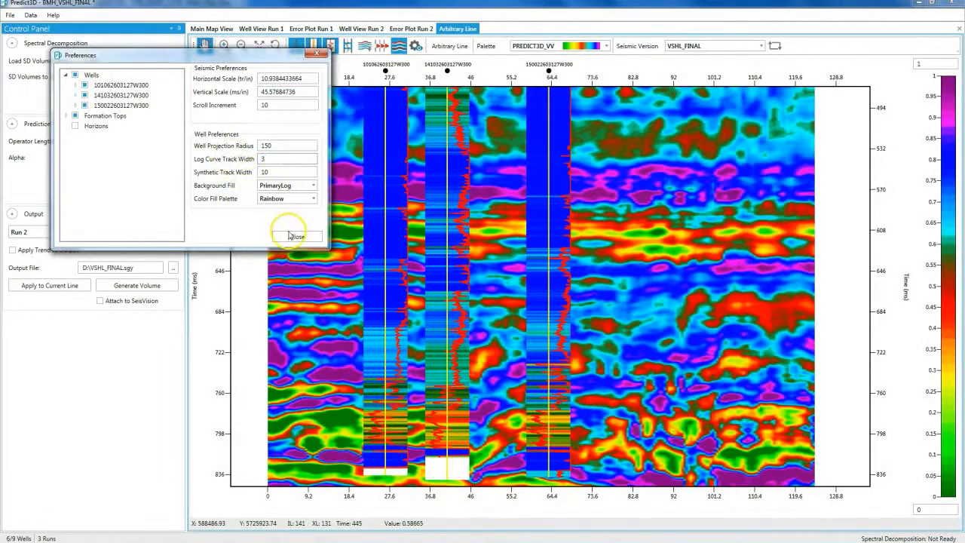
pyautogui.click(294, 236)
# - Color the well log fills with the seismic palette and hide the yellow well lines on the section
pyautogui.click(776, 46)
pyautogui.click(330, 46)
pyautogui.scroll(2, 420, 312)
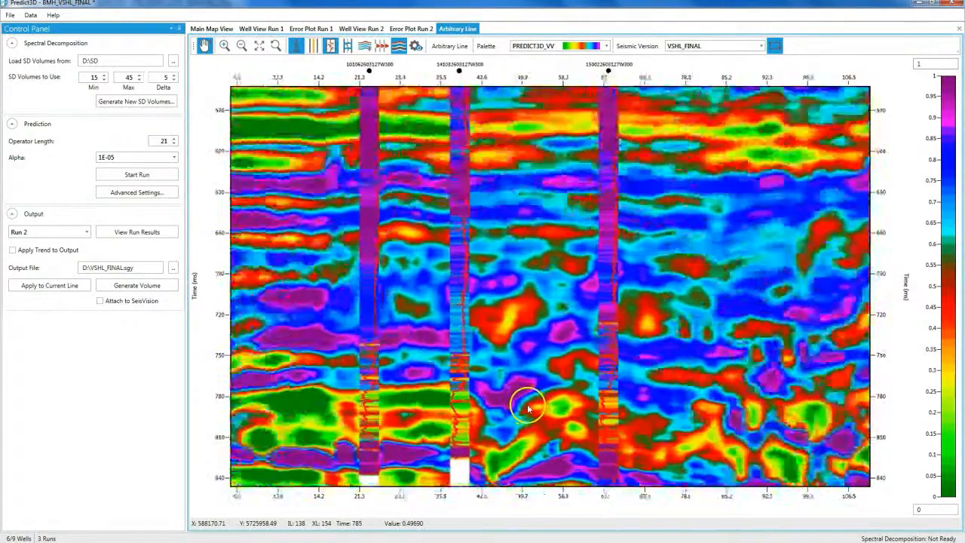
pyautogui.scroll(1, 528, 408)
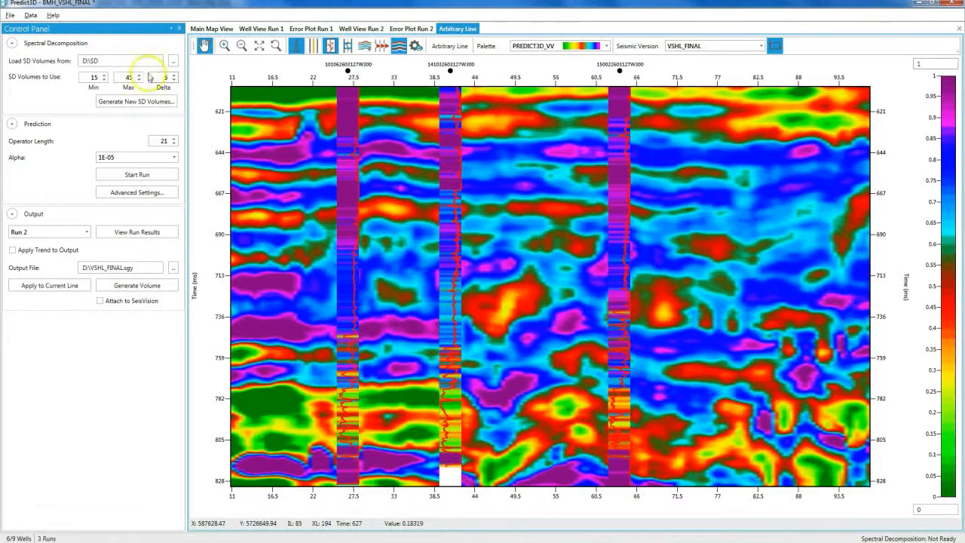
# - Attach the VSHL_FINAL.sgy volume to SeisVision from the Output Volume Manager, and close the manager
pyautogui.click(30, 15)
pyautogui.click(52, 51)
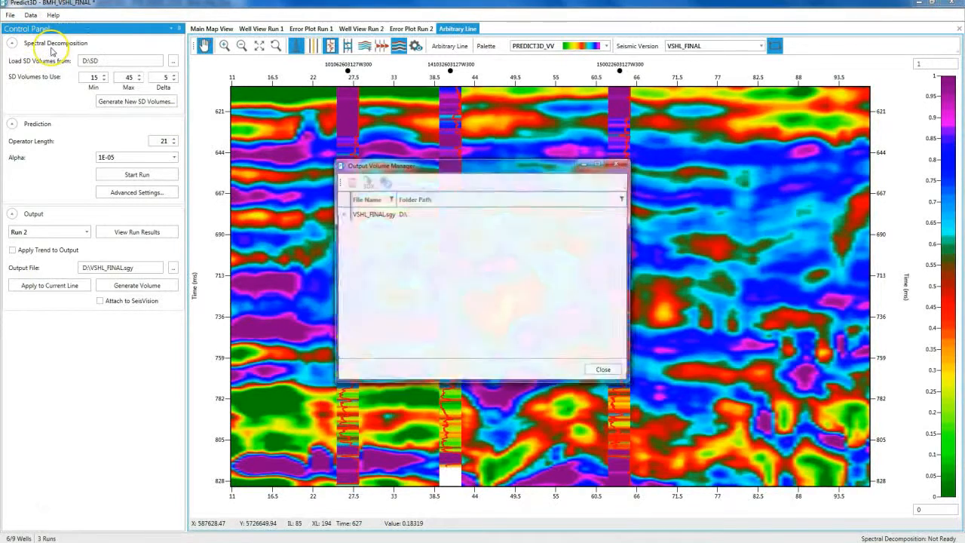
pyautogui.click(367, 215)
pyautogui.click(386, 184)
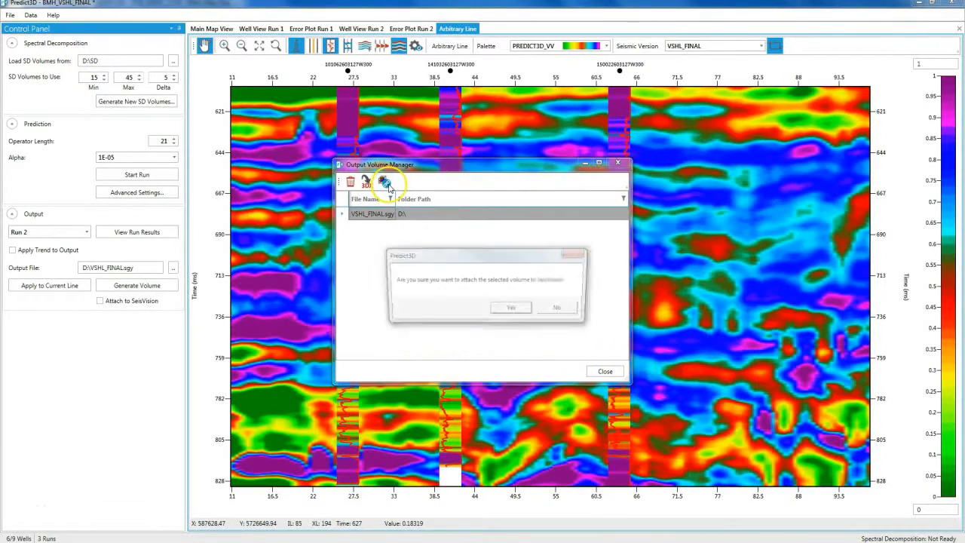
pyautogui.click(517, 309)
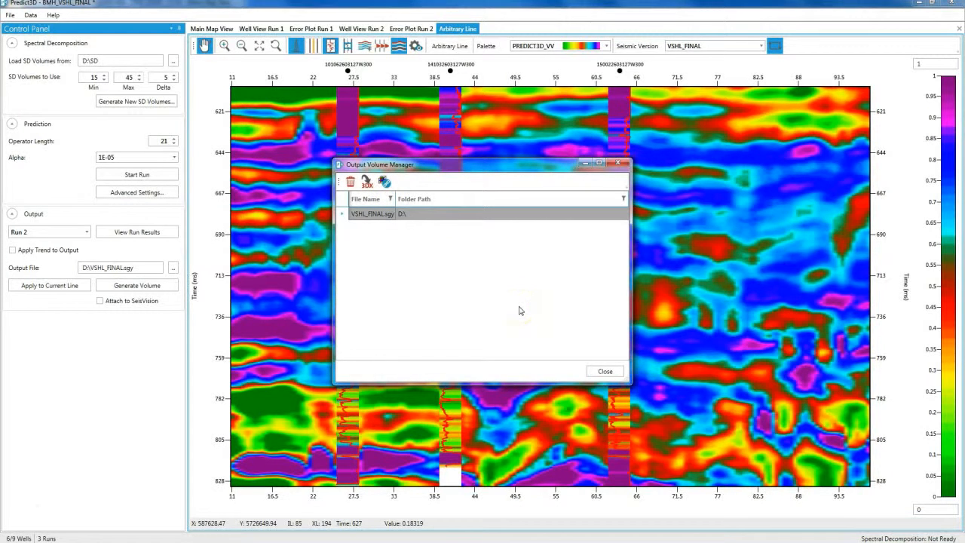
pyautogui.click(606, 371)
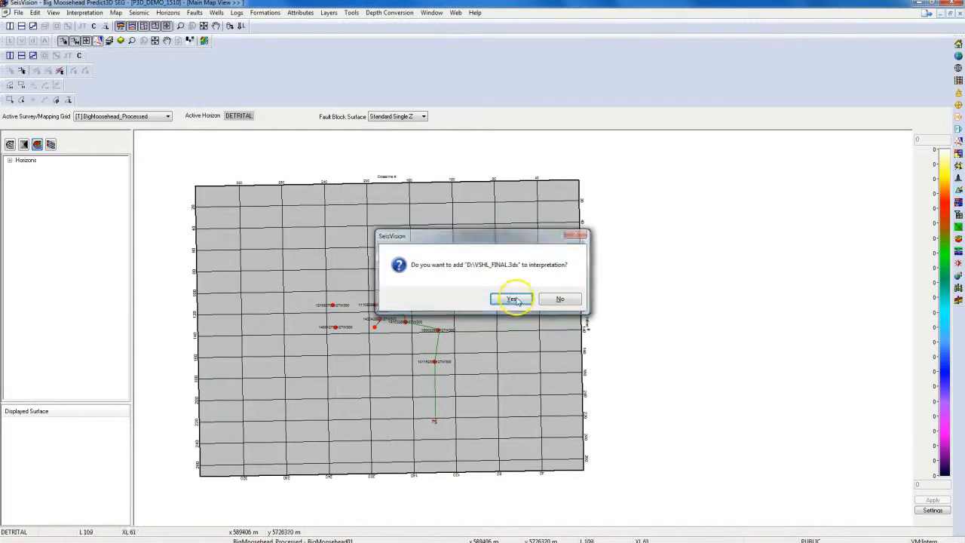
# - In SeisVision, add D:\VSHL_FINAL.3dx to the interpretation and display the mapped arbitrary line with the Predict3D VSHL_FINAL version
pyautogui.click(640, 299)
pyautogui.rightClick(435, 386)
pyautogui.moveTo(521, 281)
pyautogui.click(597, 291)
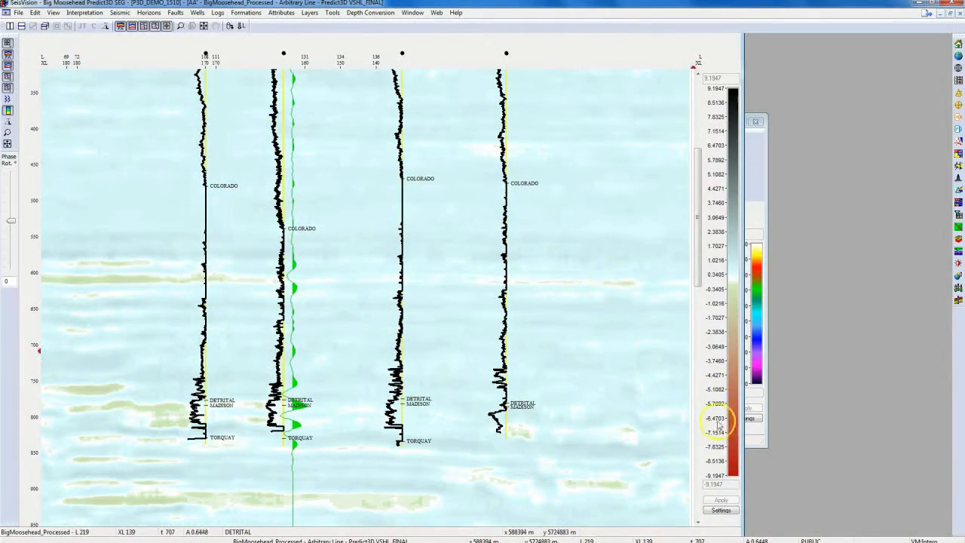
# - Color the SeisVision arbitrary line with PREDICT3D_VV.PAL over a user-defined range of 0 to 1.3 and inspect the interval around the Detrital
pyautogui.click(722, 510)
pyautogui.click(498, 211)
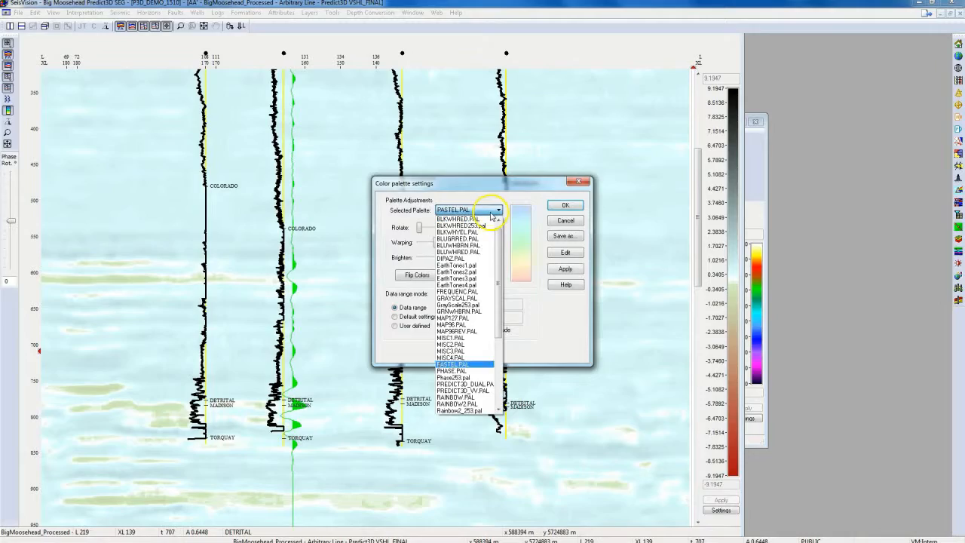
pyautogui.click(463, 390)
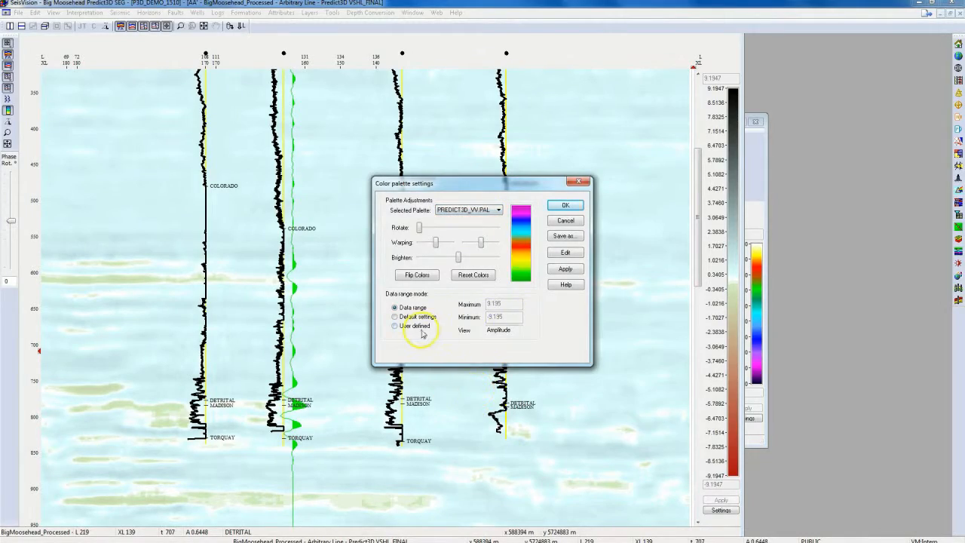
pyautogui.click(566, 205)
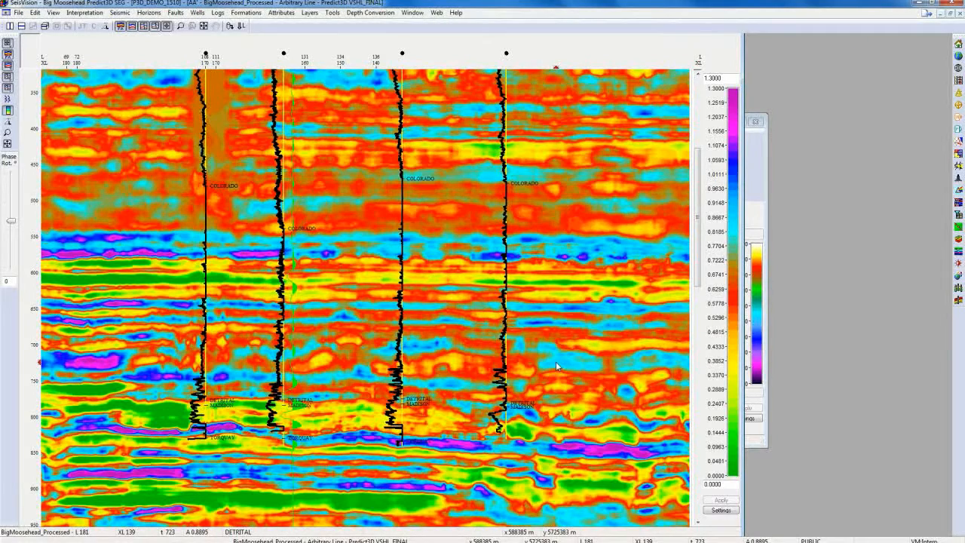
pyautogui.click(181, 27)
pyautogui.moveTo(159, 336); pyautogui.dragTo(580, 468)
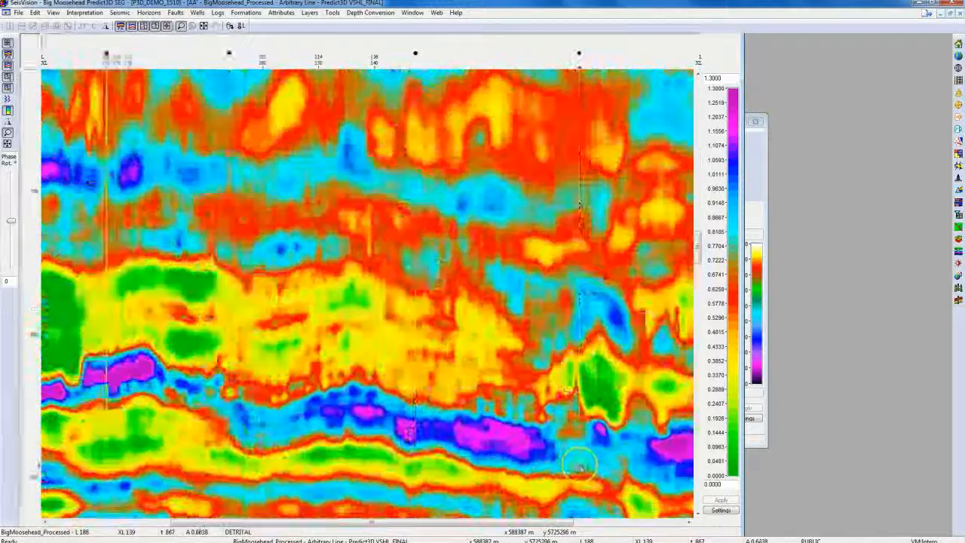